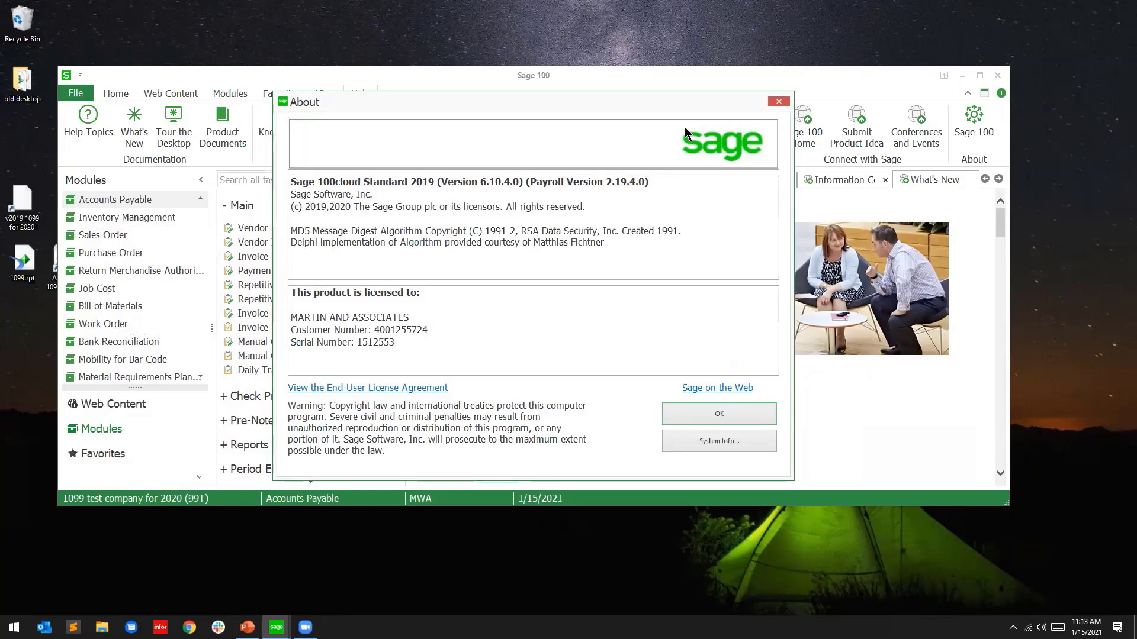
Dismiss the About dialog and open Vendor Maintenance for company 99T
{"action": "left_click", "coordinate": [779, 102]}
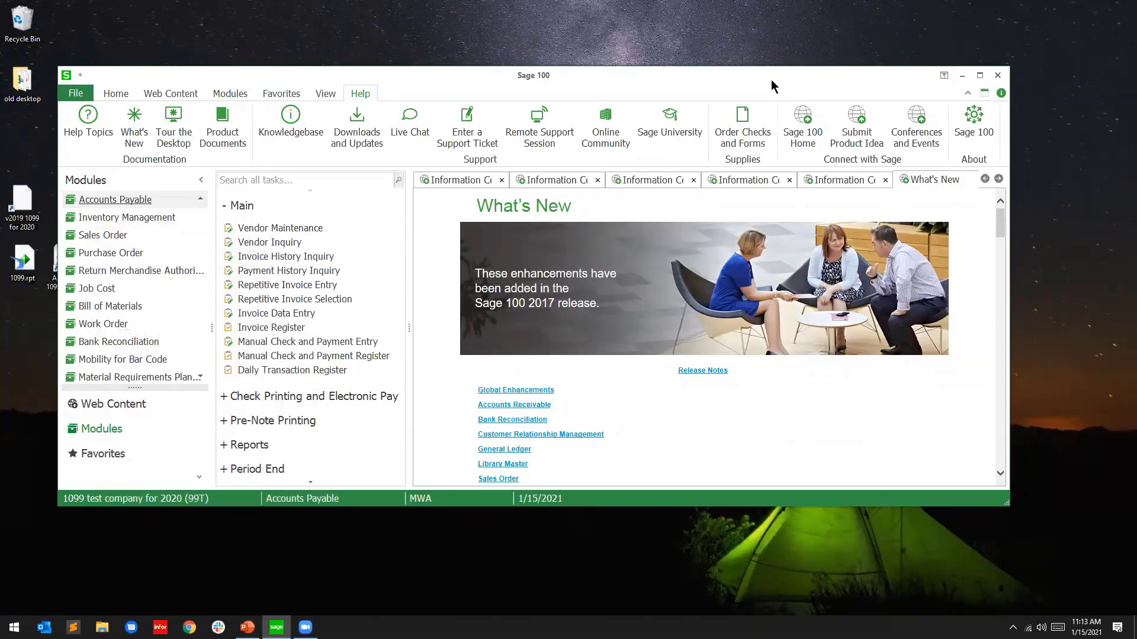
{"action": "left_click", "coordinate": [307, 234]}
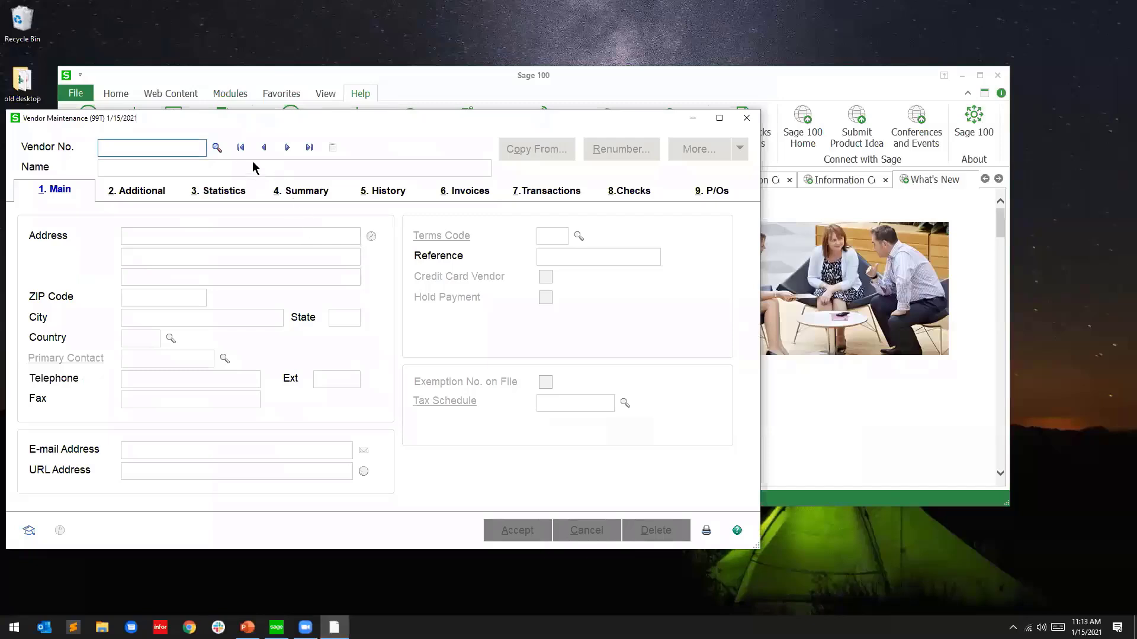
Check the first vendor, Airway Property, for its 1099 settings and payment history
{"action": "left_click", "coordinate": [241, 148]}
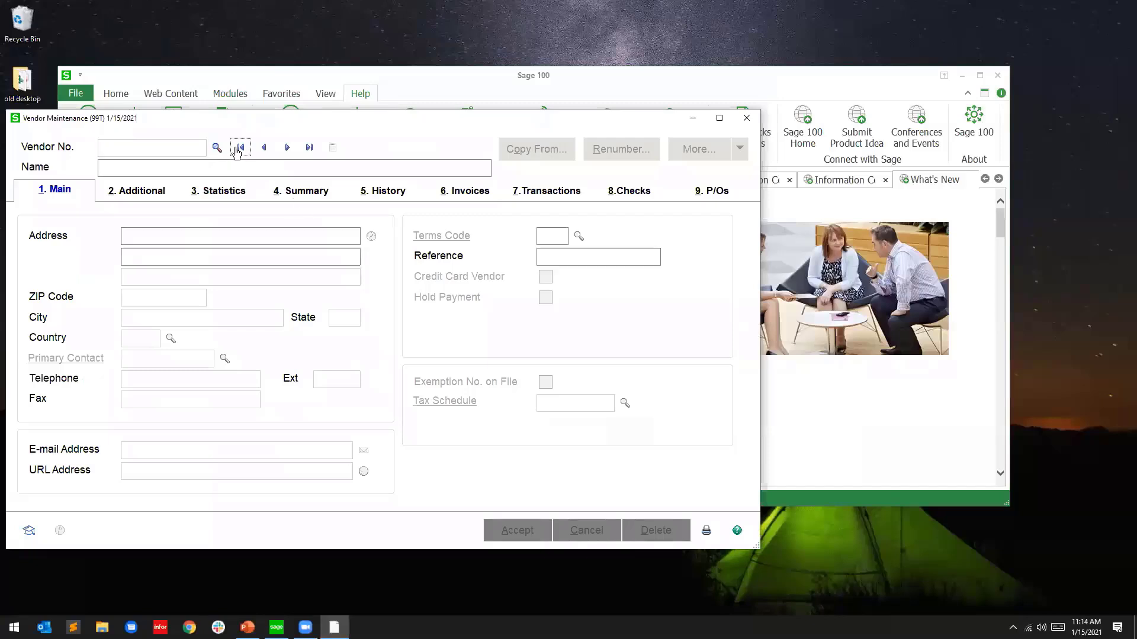
{"action": "left_click", "coordinate": [159, 193]}
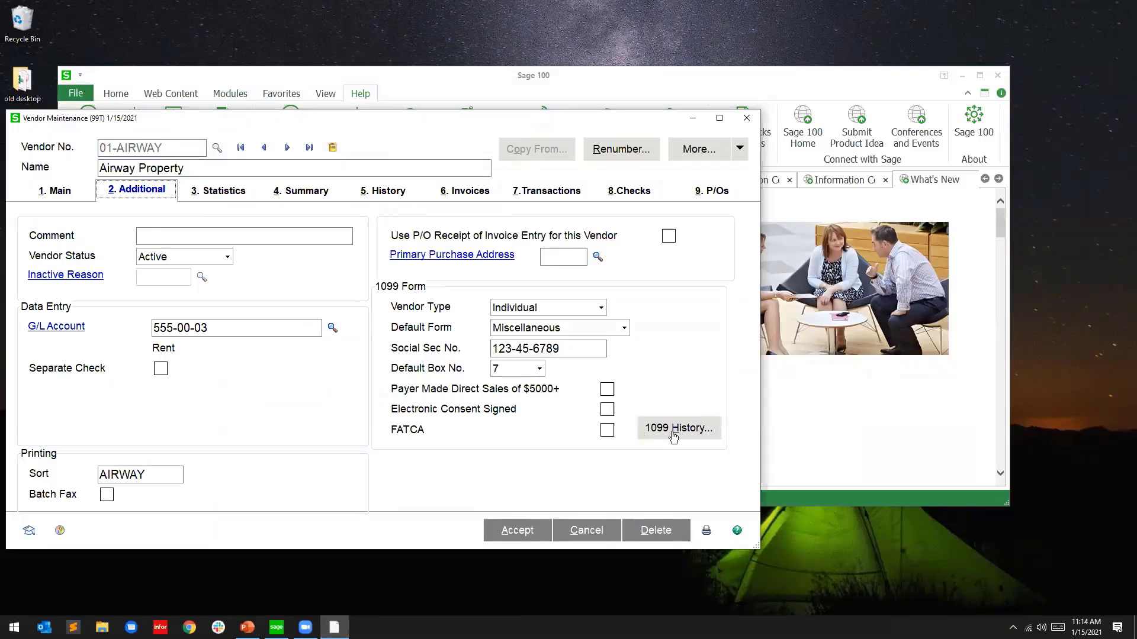
{"action": "left_click", "coordinate": [673, 434]}
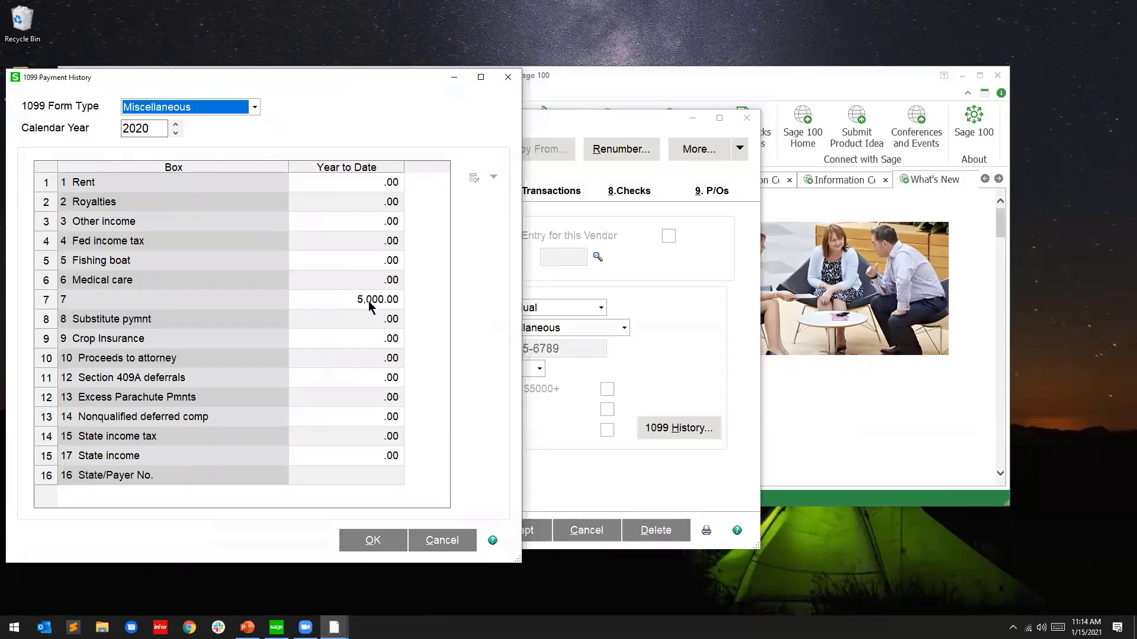
{"action": "left_click", "coordinate": [441, 540]}
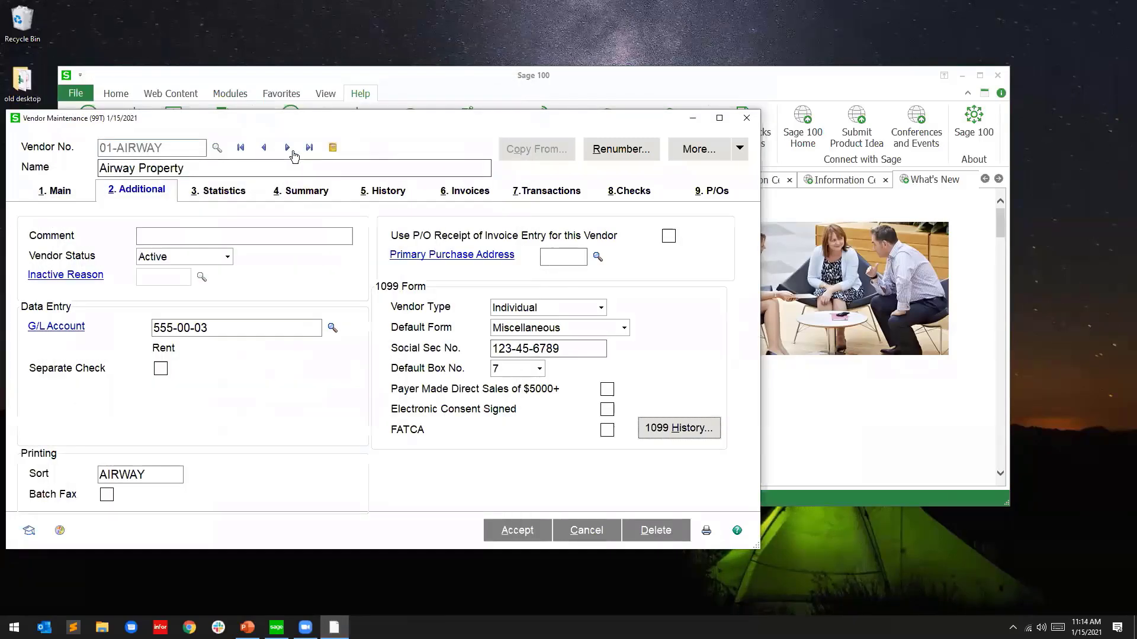
Review Allclimate Maintenance's 1099 payment history, then close Vendor Maintenance
{"action": "left_click", "coordinate": [291, 152]}
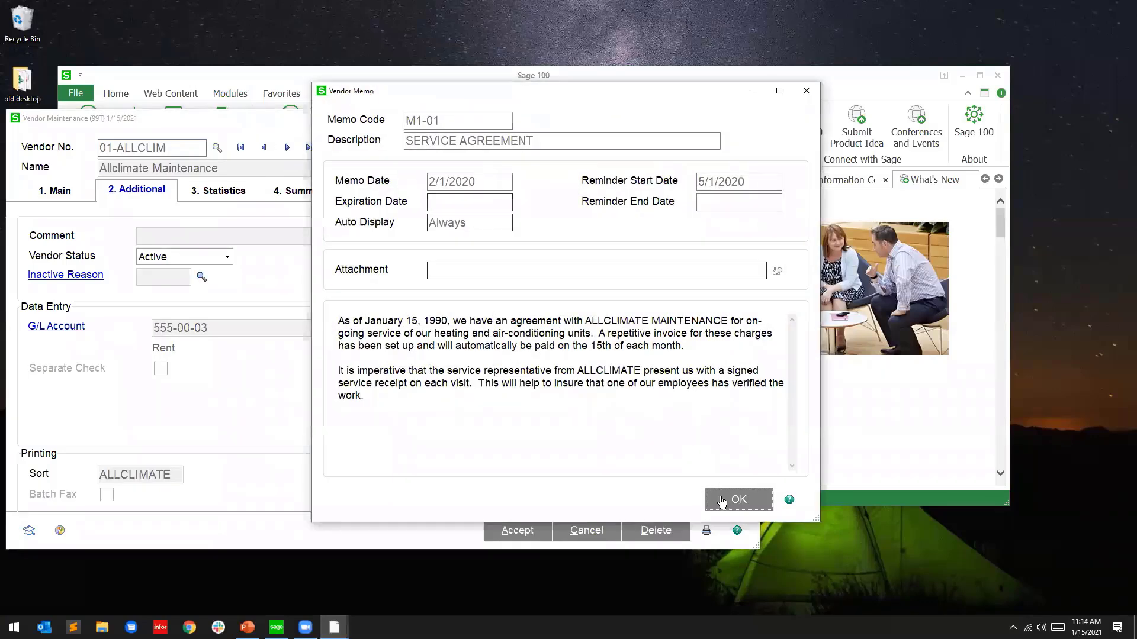
{"action": "left_click", "coordinate": [722, 501]}
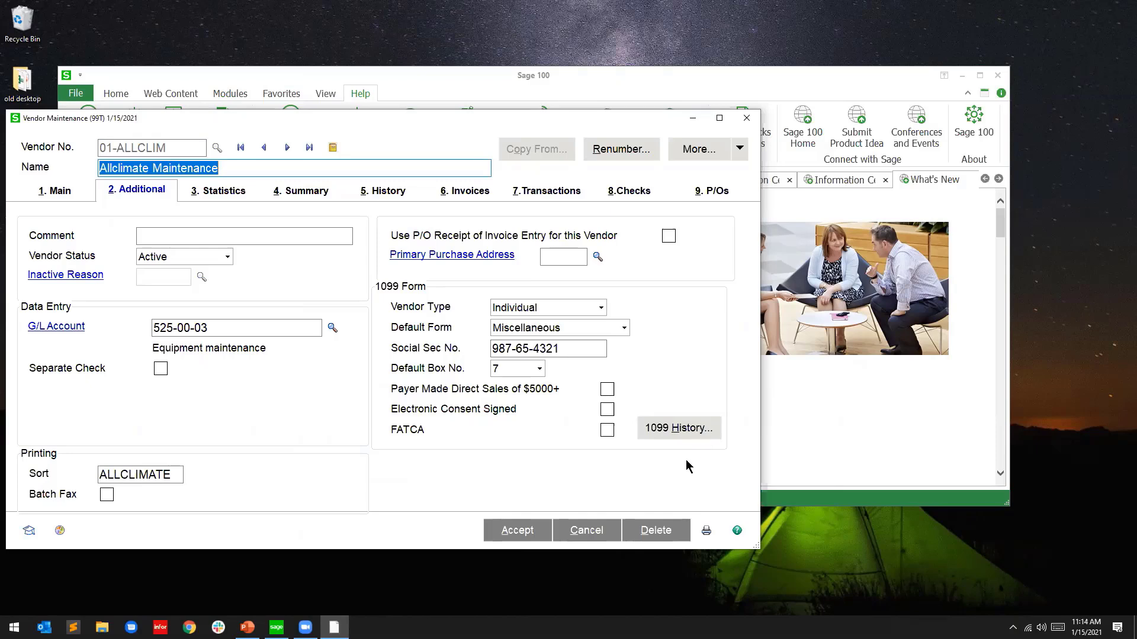
{"action": "left_click", "coordinate": [686, 434]}
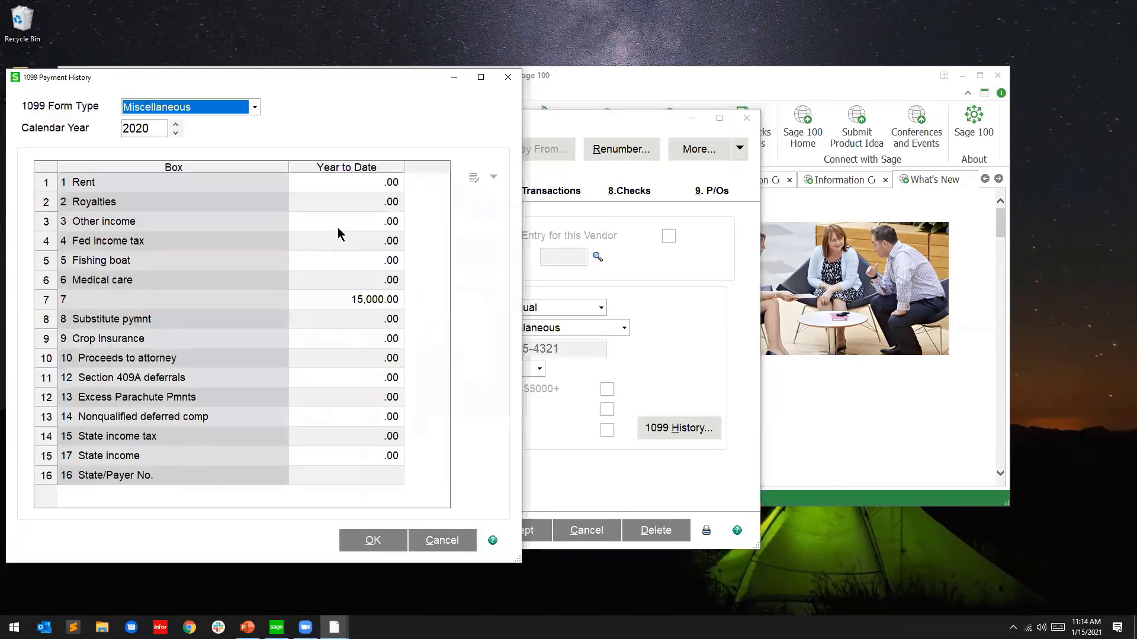
{"action": "left_click", "coordinate": [505, 76]}
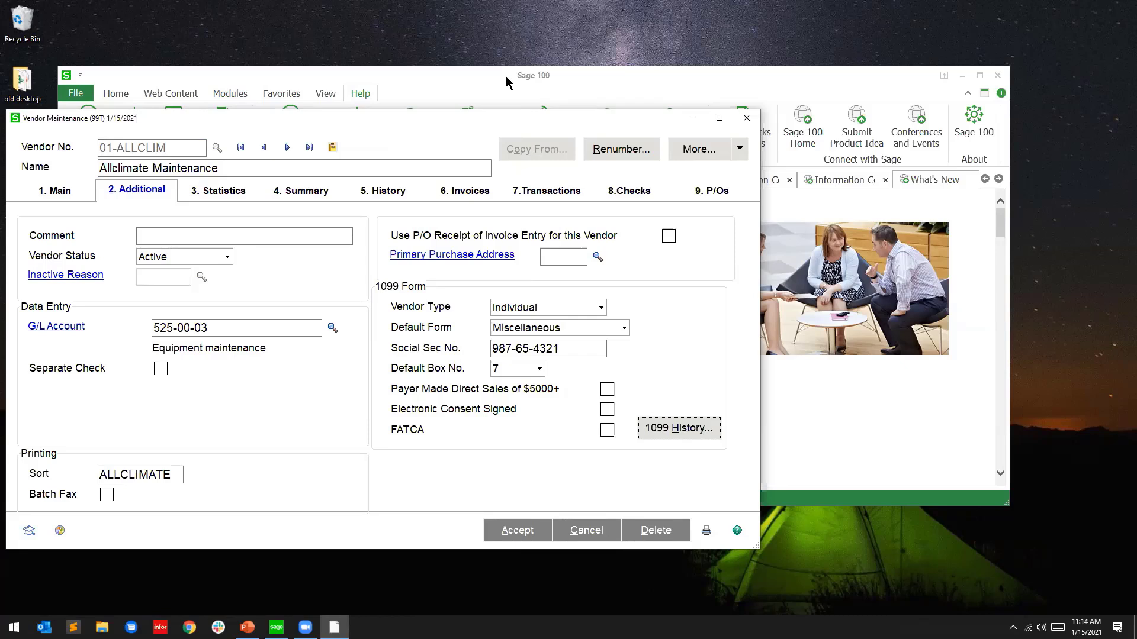
{"action": "left_click", "coordinate": [746, 117]}
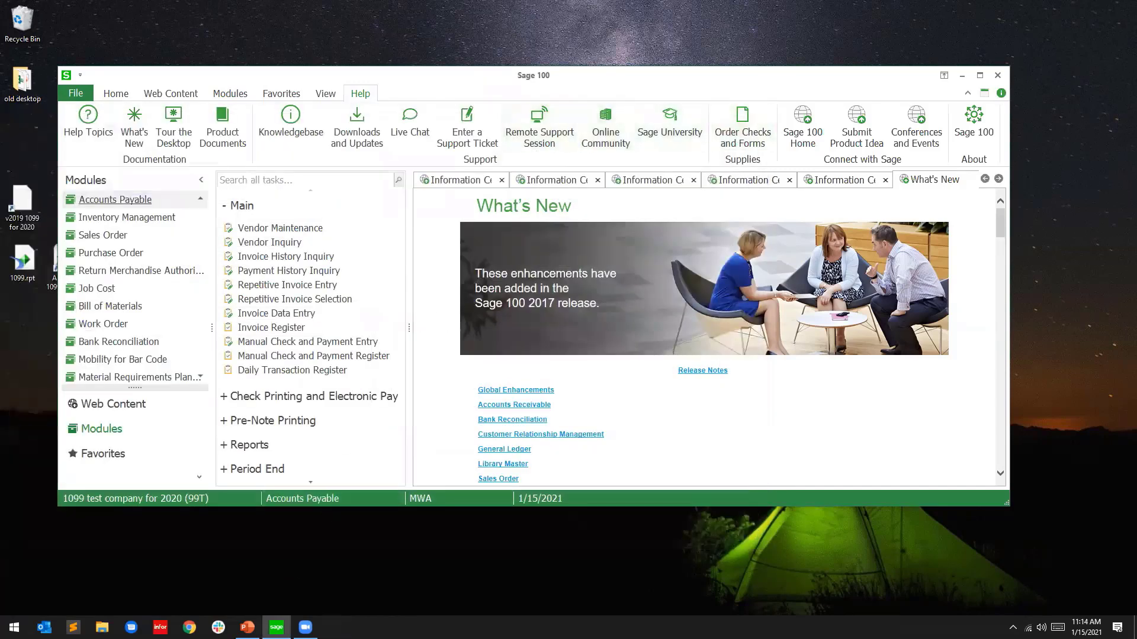
Copy the RUN command line from slide 8, NEC Update Steps, and return to Sage 100
{"action": "left_click", "coordinate": [247, 627]}
{"action": "left_click", "coordinate": [99, 305]}
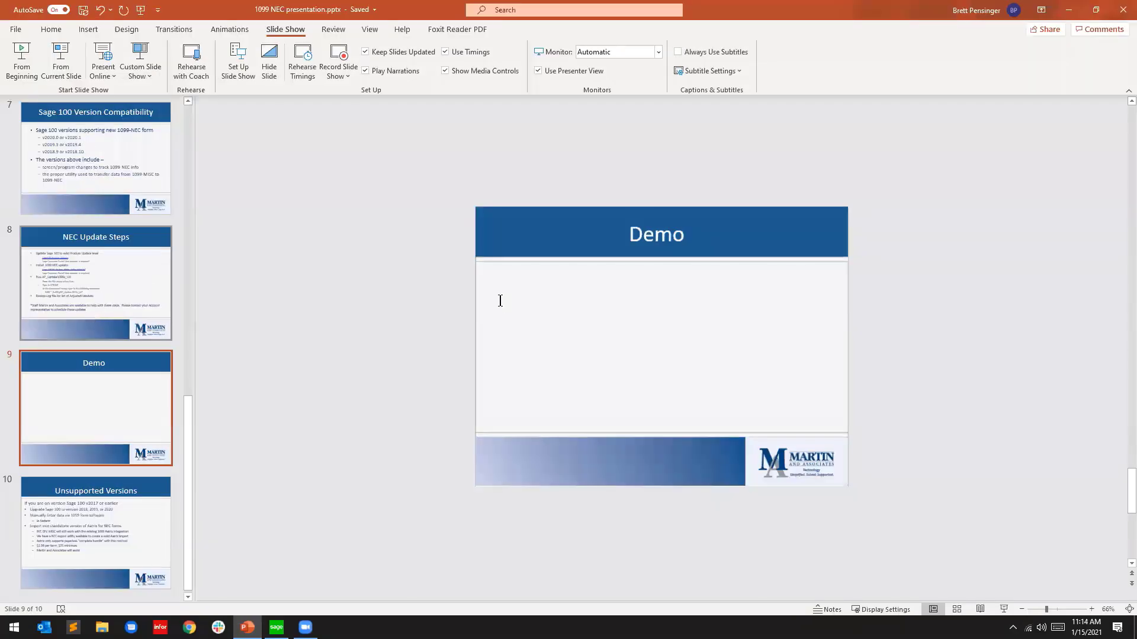
{"action": "left_click_drag", "start_coordinate": [536, 371], "coordinate": [631, 368]}
{"action": "key", "text": "ctrl+c"}
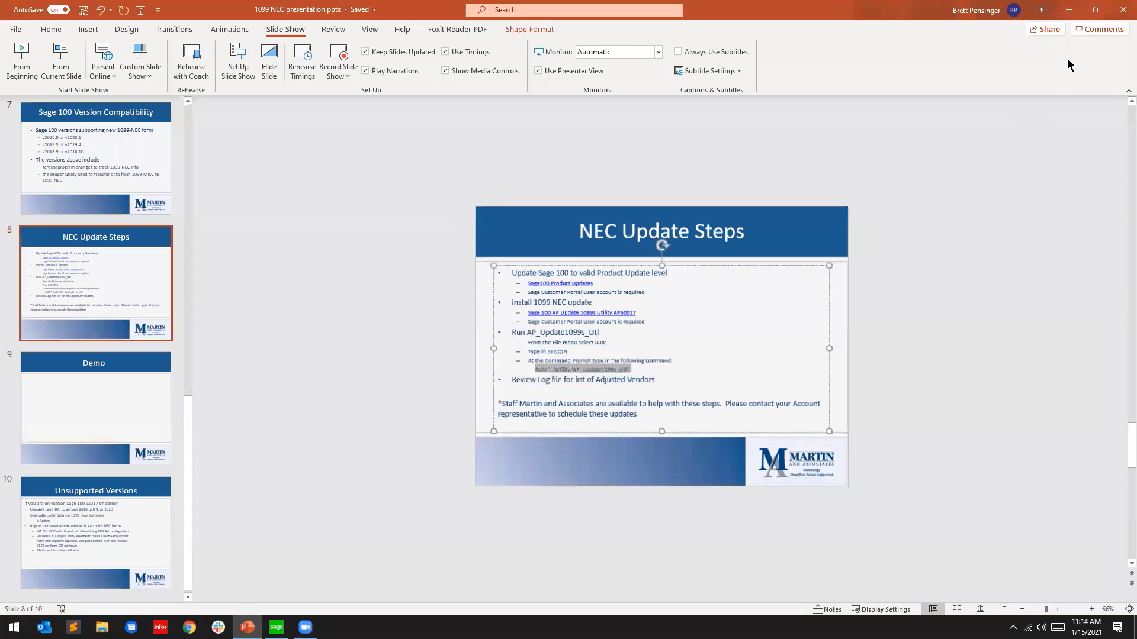
{"action": "left_click", "coordinate": [1068, 10]}
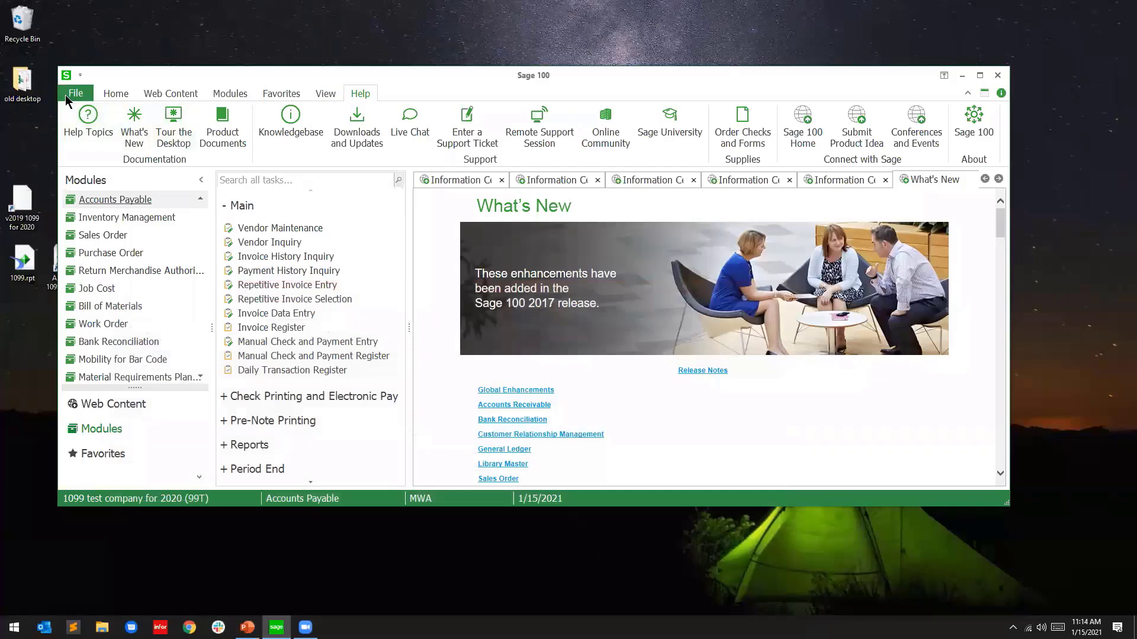
{"action": "left_click", "coordinate": [65, 95]}
Launch the syzcon console, paste the copied RUN command, fix its quotes and run it
{"action": "left_click", "coordinate": [96, 228]}
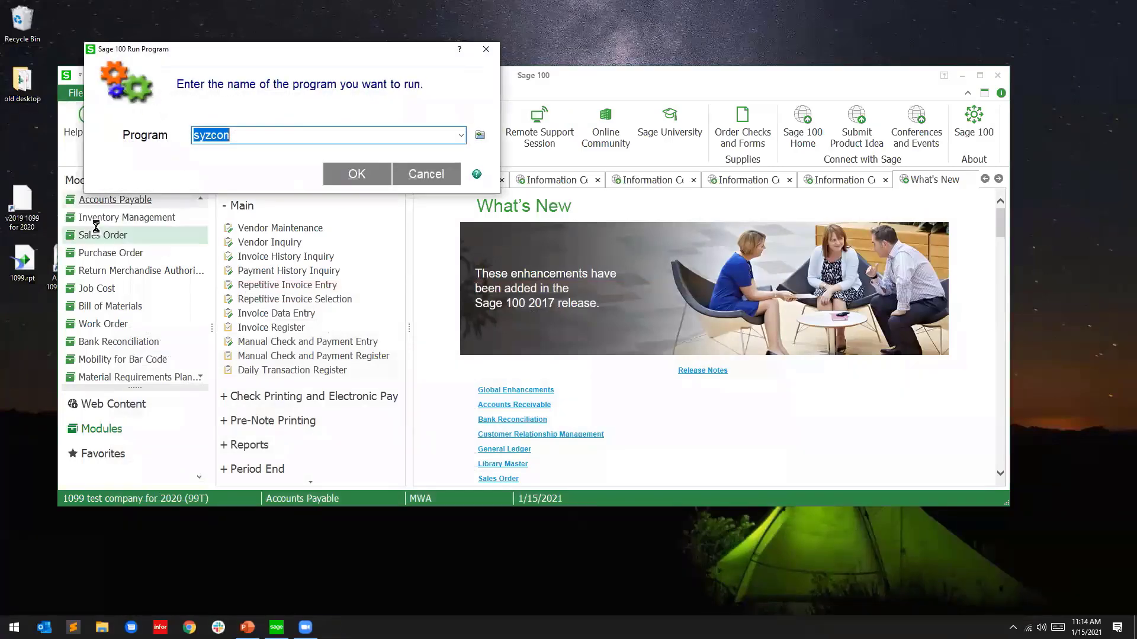
{"action": "left_click", "coordinate": [356, 175]}
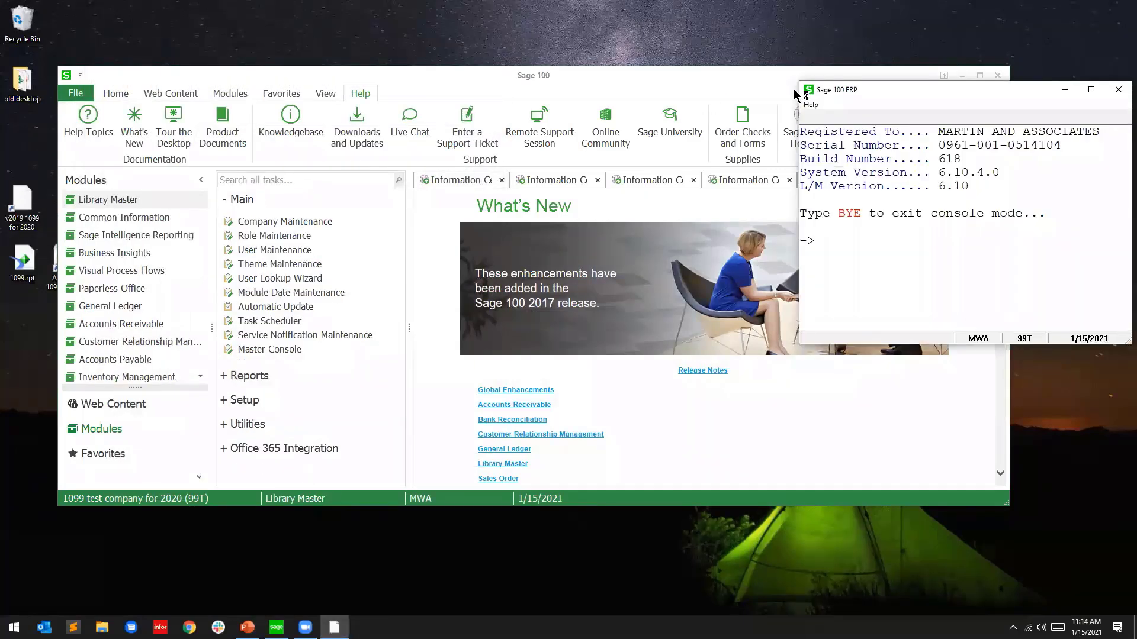
{"action": "left_click", "coordinate": [807, 90]}
{"action": "mouse_move", "coordinate": [841, 228]}
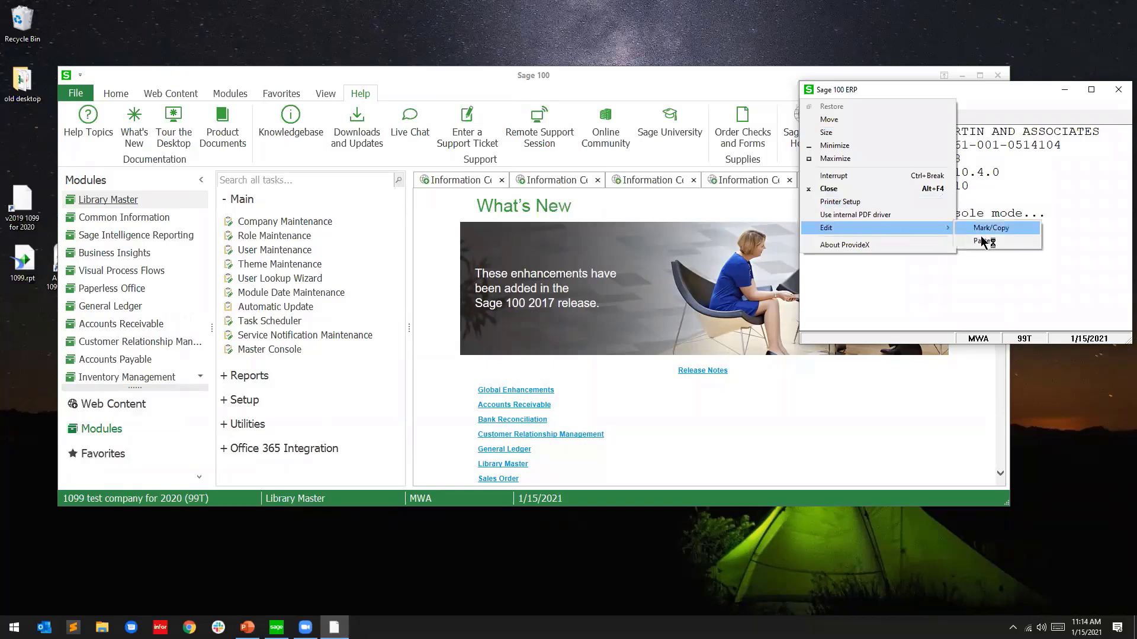
{"action": "left_click", "coordinate": [983, 241]}
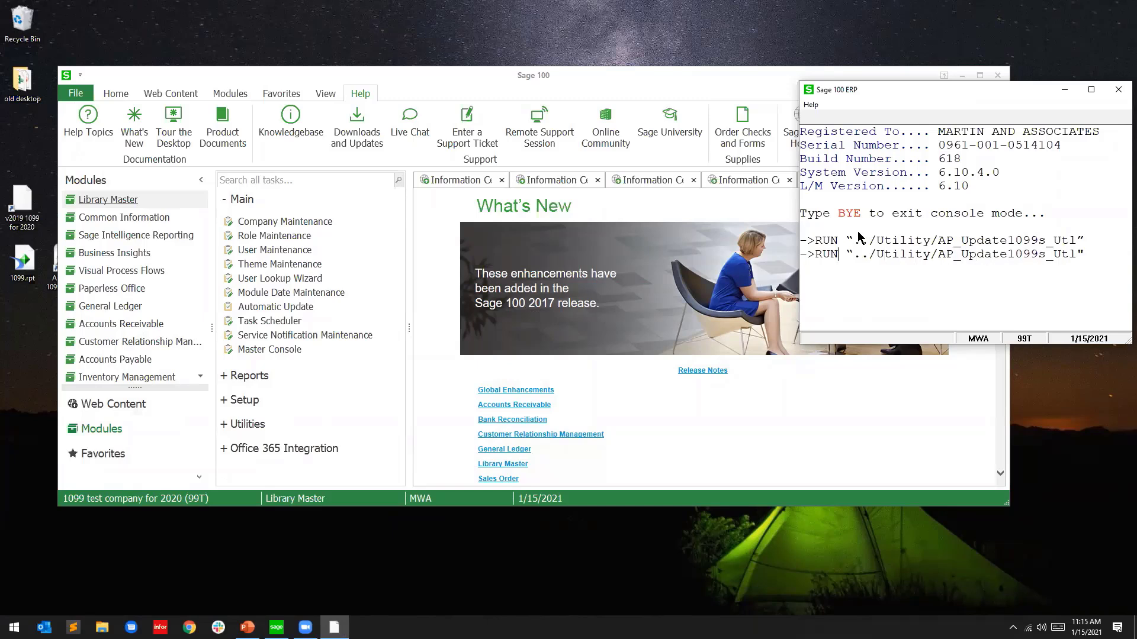
{"action": "key", "text": "BackSpace"}
{"action": "key", "text": "Delete"}
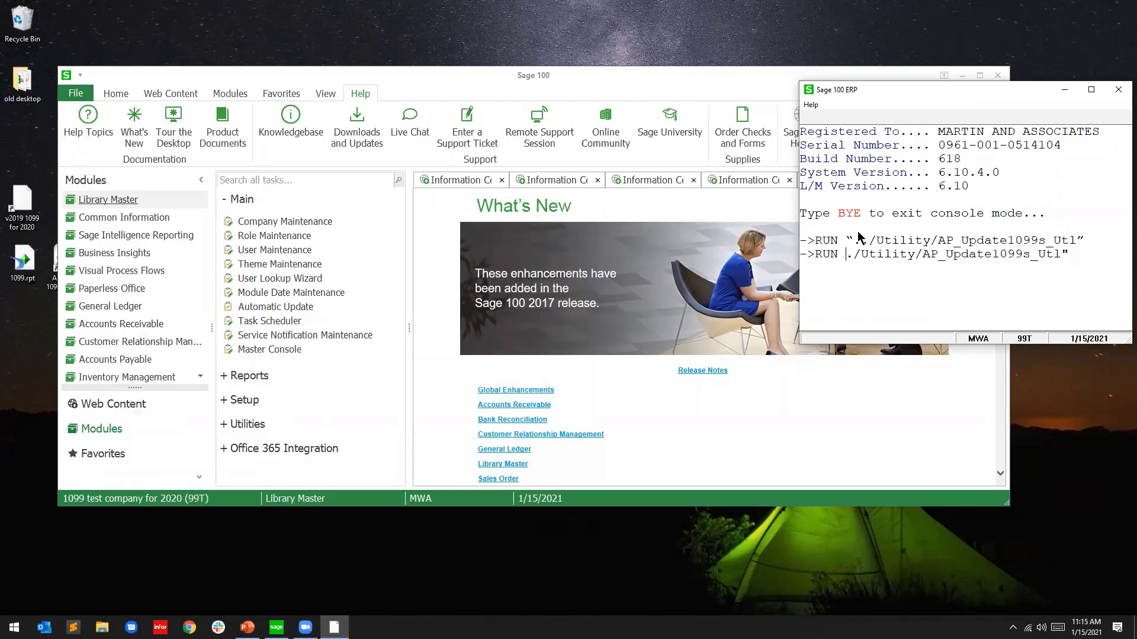
{"action": "key", "text": "Delete"}
{"action": "type", "text": "\""}
{"action": "key", "text": "Return"}
Correct the command to RUN "../Utility/AP_Update1099s_Utl" and execute it
{"action": "key", "text": "Up"}
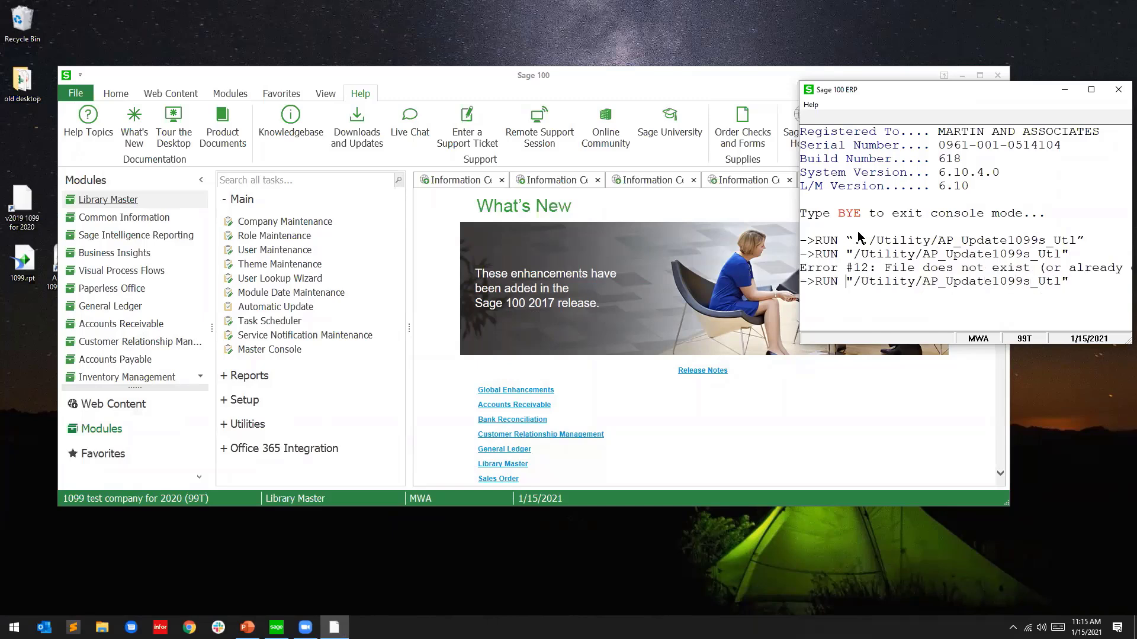
{"action": "key", "text": "Delete"}
{"action": "key", "text": "BackSpace"}
{"action": "key", "text": "BackSpace"}
{"action": "key", "text": "BackSpace"}
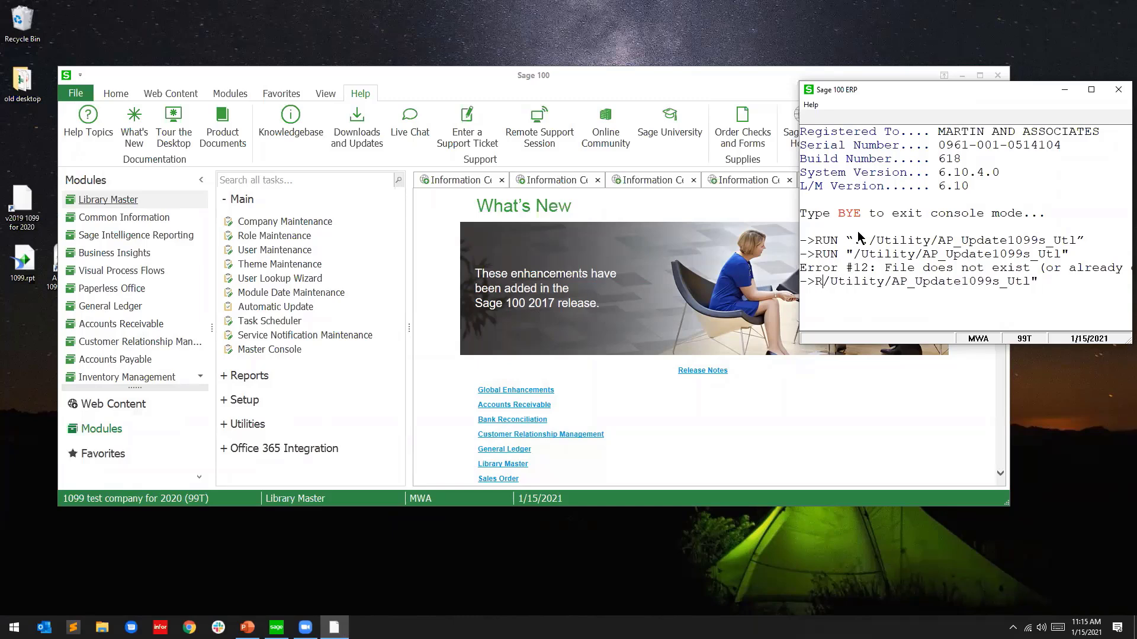
{"action": "type", "text": "UN \"../"}
{"action": "key", "text": "Delete"}
{"action": "type", "text": "U"}
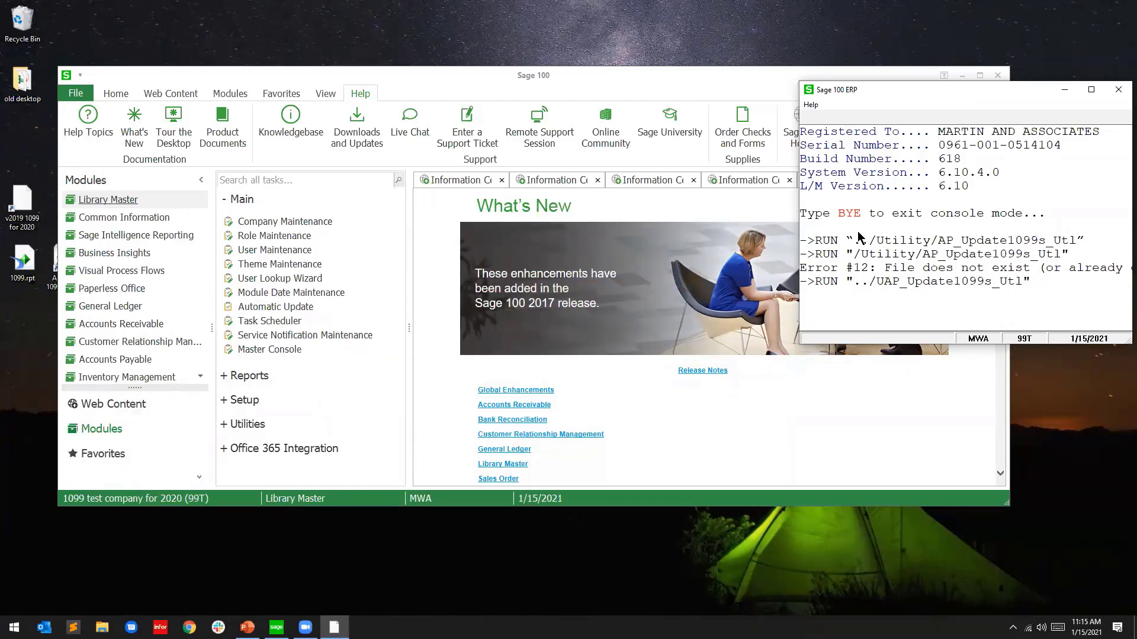
{"action": "key", "text": "Delete"}
{"action": "key", "text": "Delete"}
{"action": "key", "text": "Delete"}
{"action": "key", "text": "Delete"}
{"action": "key", "text": "Delete"}
{"action": "key", "text": "Delete"}
{"action": "key", "text": "Delete"}
{"action": "key", "text": "Delete"}
{"action": "key", "text": "Delete"}
{"action": "key", "text": "Delete"}
{"action": "key", "text": "Delete"}
{"action": "key", "text": "Delete"}
{"action": "key", "text": "Delete"}
{"action": "key", "text": "Delete"}
{"action": "key", "text": "Delete"}
{"action": "key", "text": "Delete"}
{"action": "key", "text": "Delete"}
{"action": "key", "text": "Delete"}
{"action": "key", "text": "Delete"}
{"action": "type", "text": "tility/AP/"}
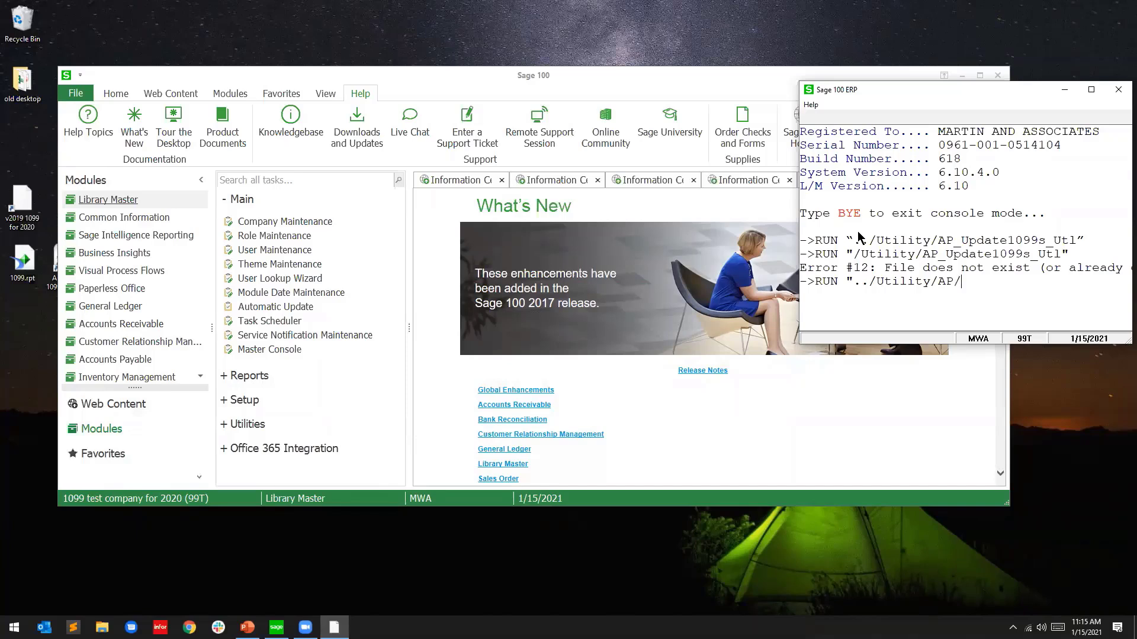
{"action": "key", "text": "BackSpace"}
{"action": "type", "text": "_Update1099s_Utl\""}
{"action": "key", "text": "Return"}
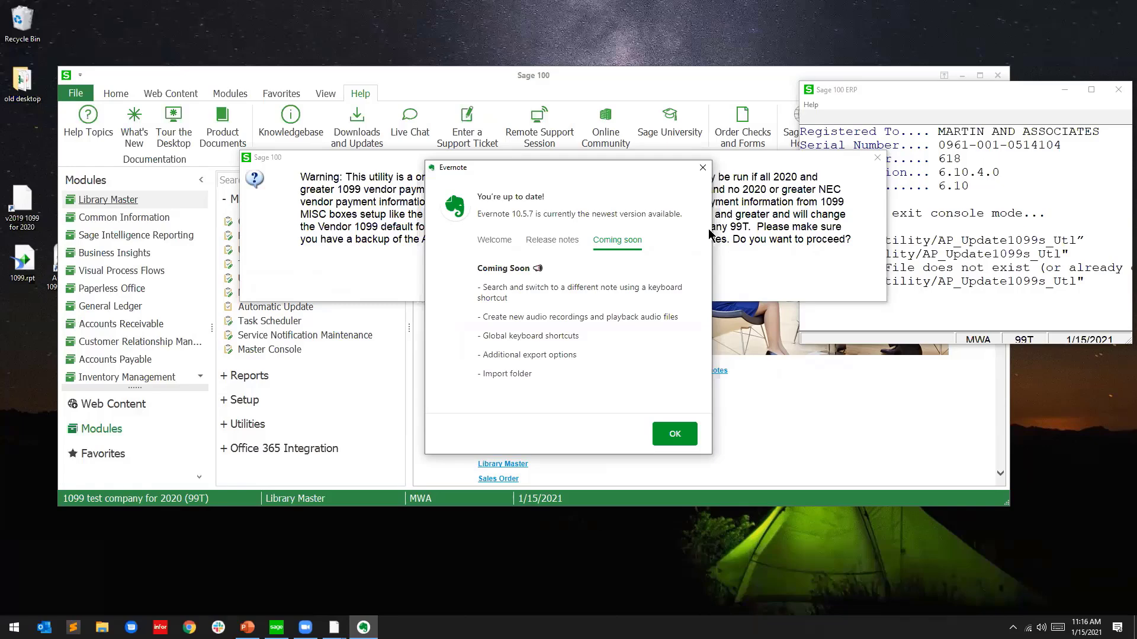
Dismiss the Evernote notice and confirm both warnings so the 1099 update runs for 99T
{"action": "left_click", "coordinate": [703, 167]}
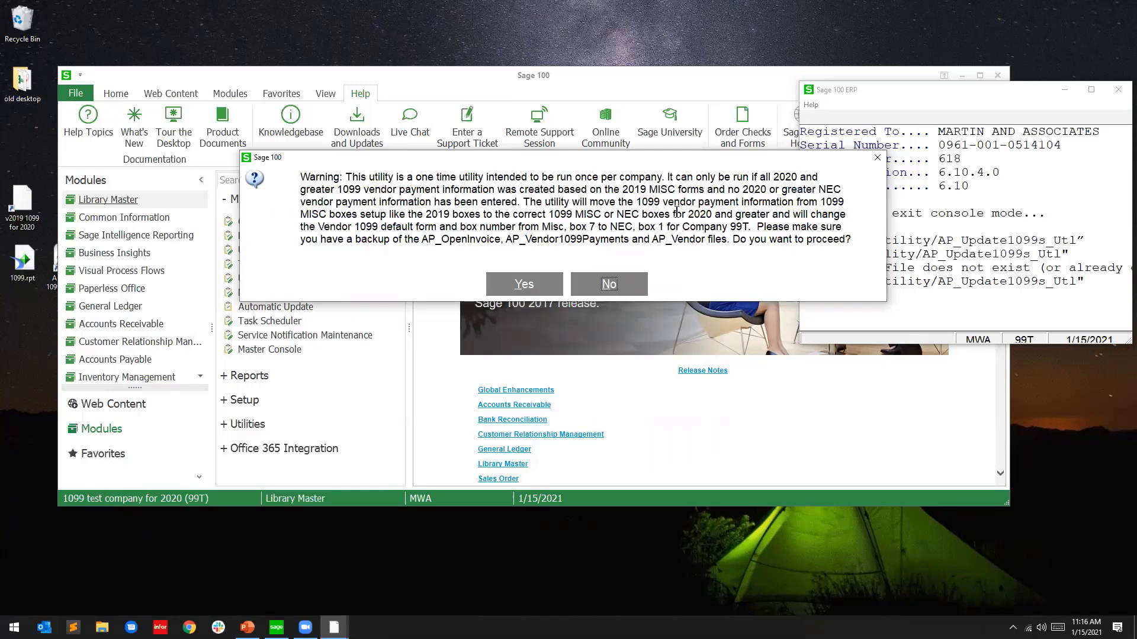
{"action": "left_click", "coordinate": [550, 289]}
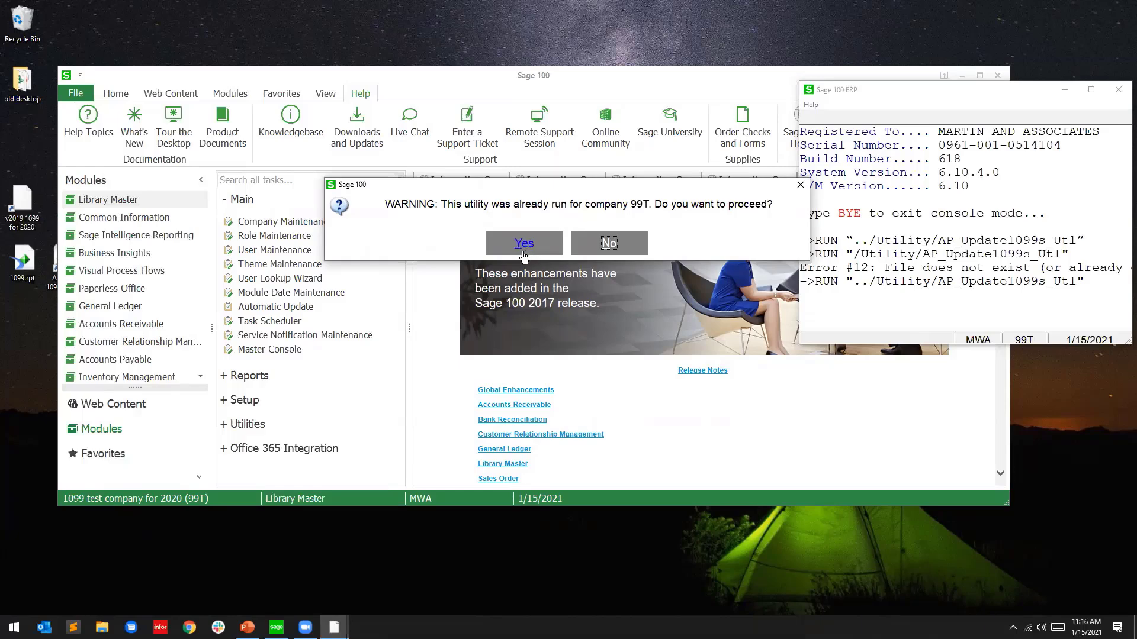
{"action": "left_click", "coordinate": [524, 248]}
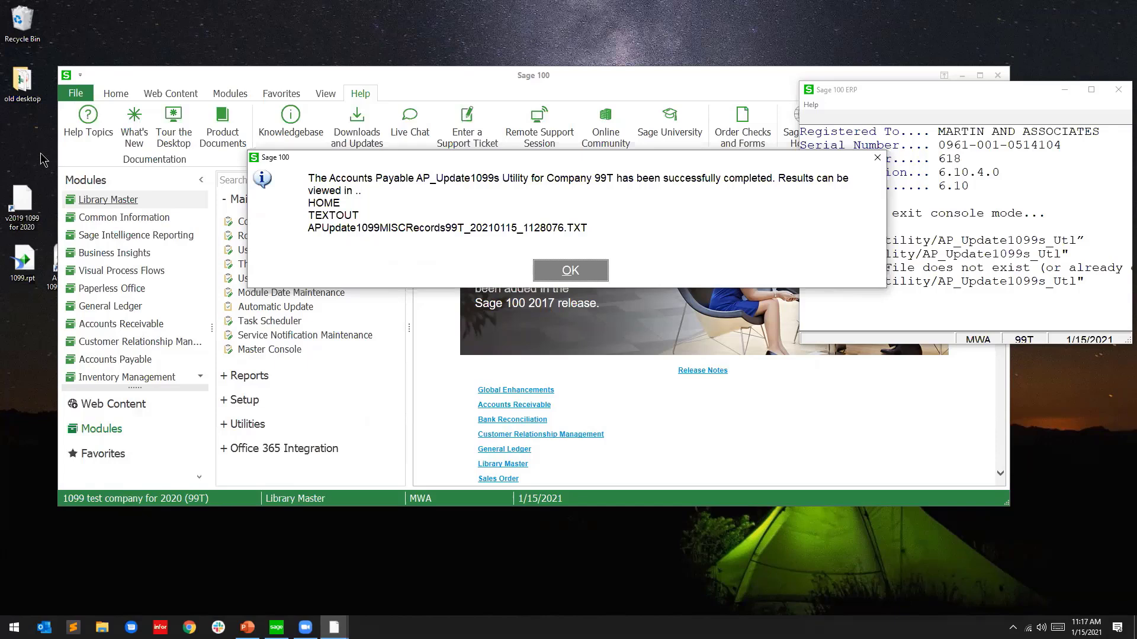
Open the folder targeted by the 'v2019 1099 for 2020' shortcut from its properties
{"action": "right_click", "coordinate": [33, 208]}
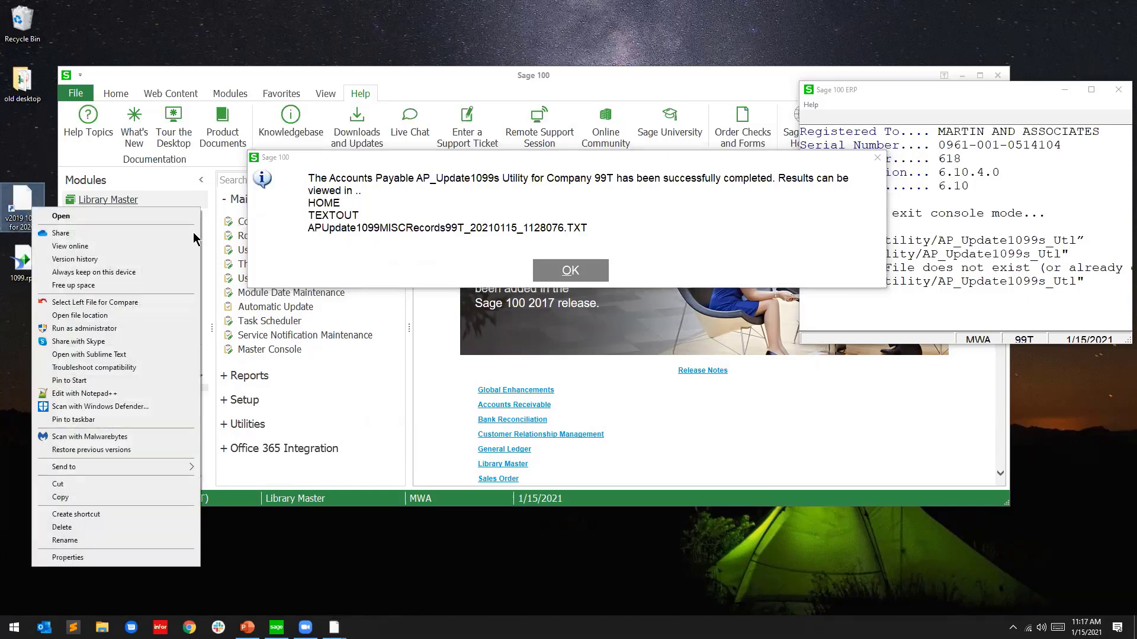
{"action": "left_click", "coordinate": [68, 558]}
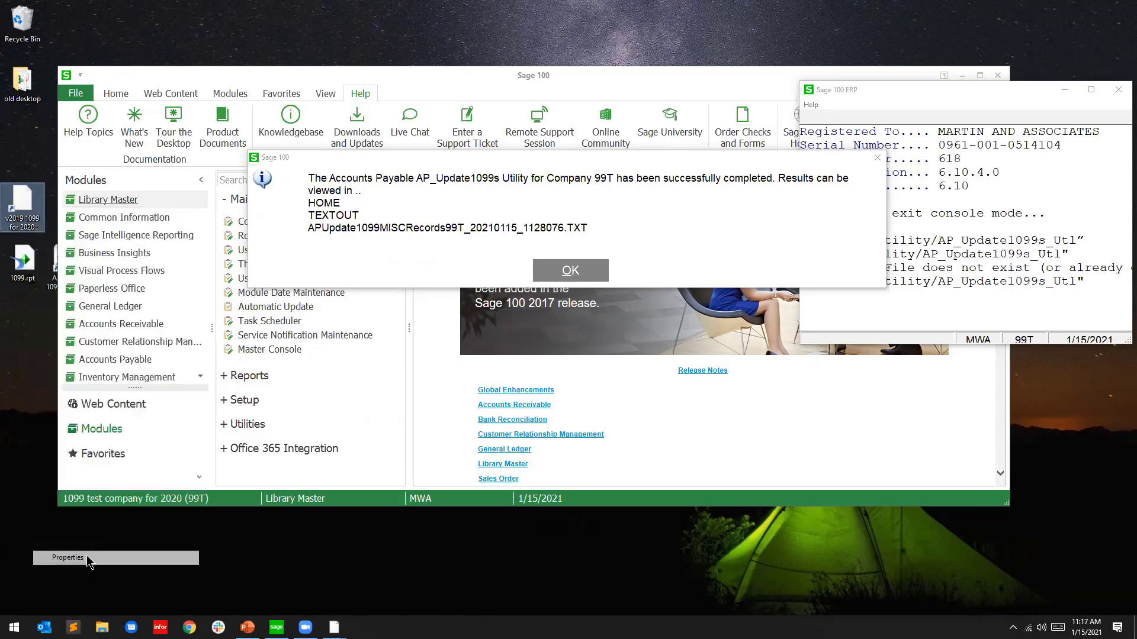
{"action": "left_click", "coordinate": [73, 345]}
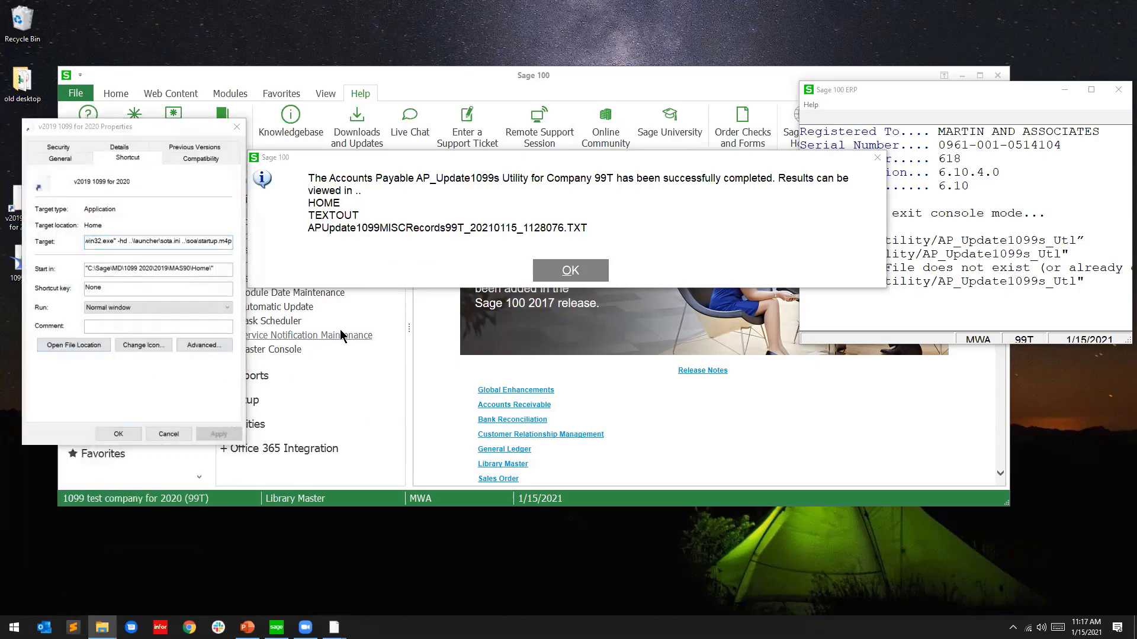
Open the newer APUpdate1099MISCRecords99T log in the TextOut folder
{"action": "left_click_drag", "start_coordinate": [285, 12], "coordinate": [592, 138]}
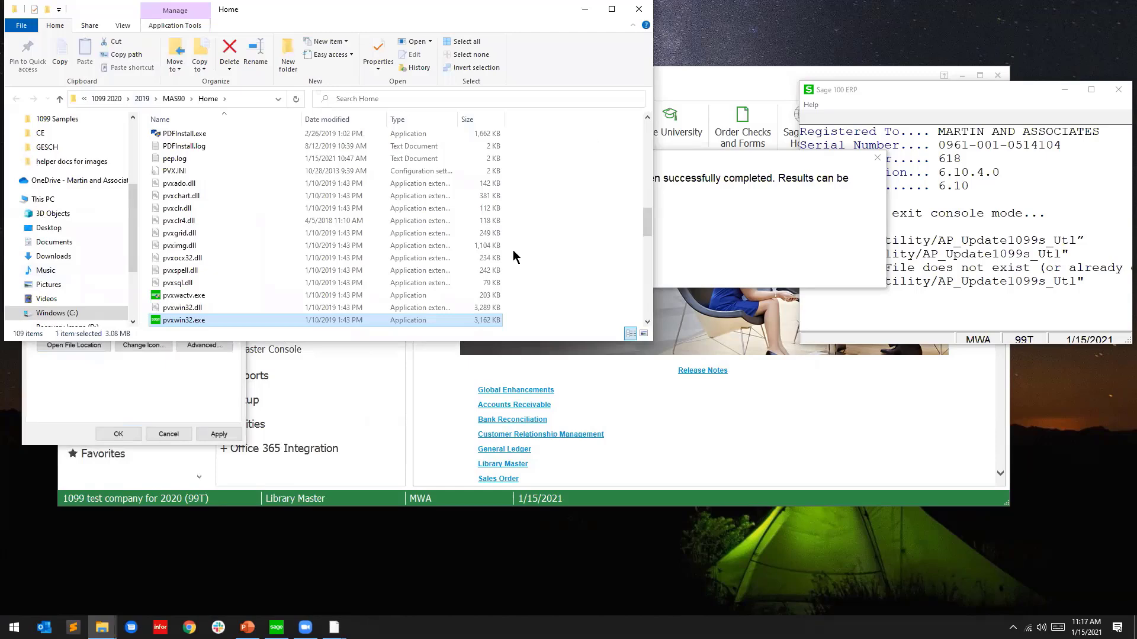
{"action": "scroll", "coordinate": [491, 307], "scroll_direction": "up", "scroll_amount": 4}
{"action": "scroll", "coordinate": [491, 307], "scroll_direction": "up", "scroll_amount": 10}
{"action": "left_click", "coordinate": [487, 289]}
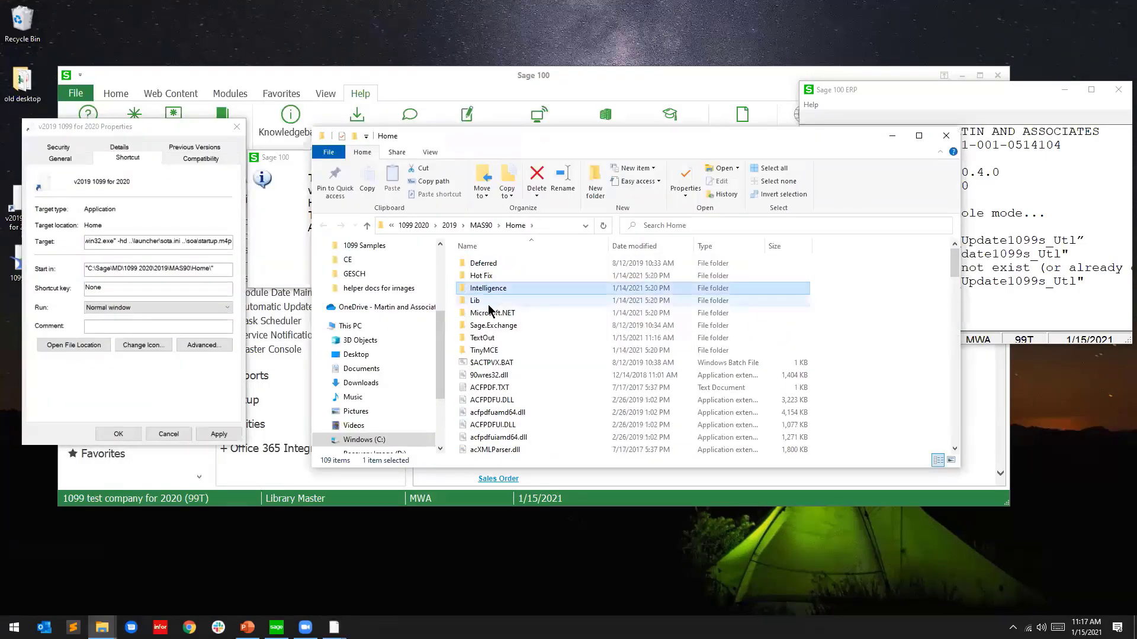
{"action": "double_click", "coordinate": [483, 338]}
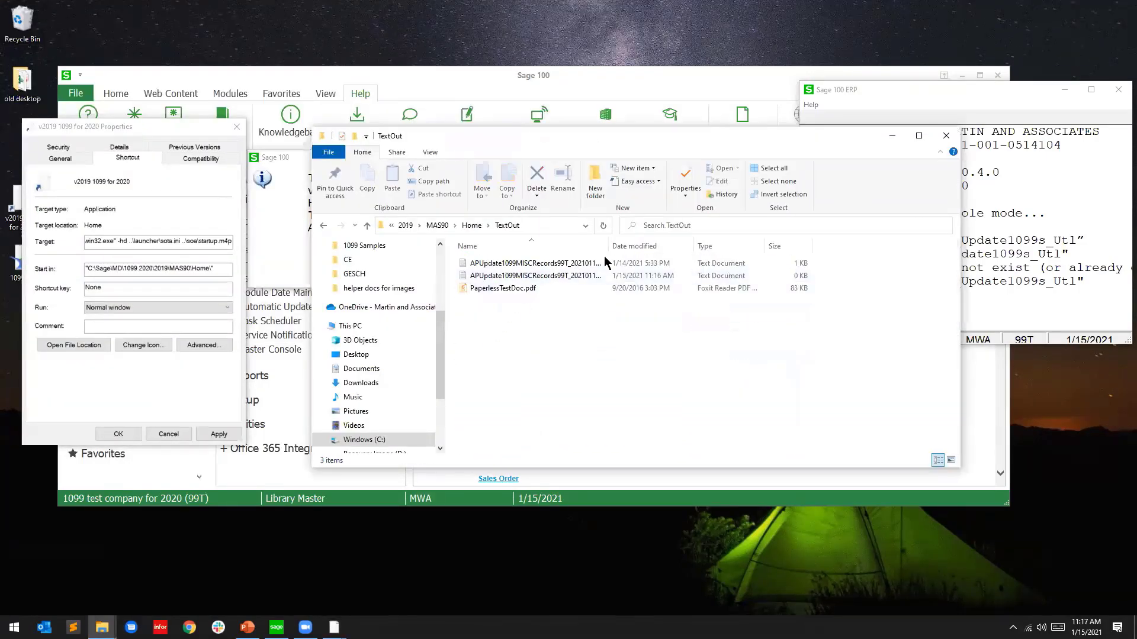
{"action": "double_click", "coordinate": [566, 277]}
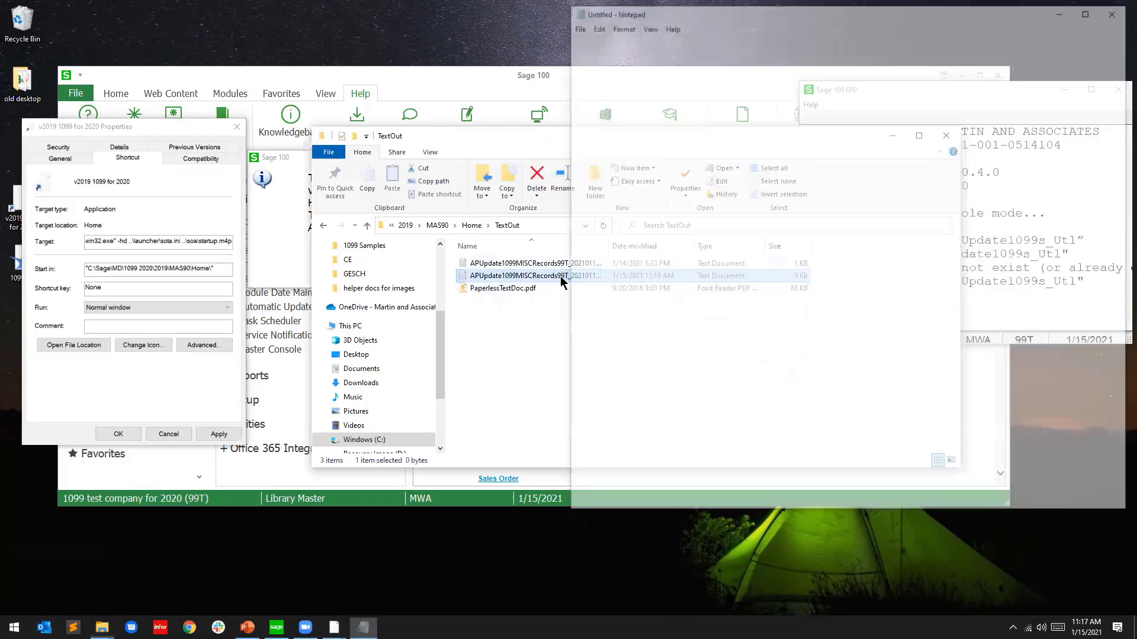
Clear the file-in-use error and Sage completion message, then reopen, read and close the log
{"action": "left_click", "coordinate": [673, 358]}
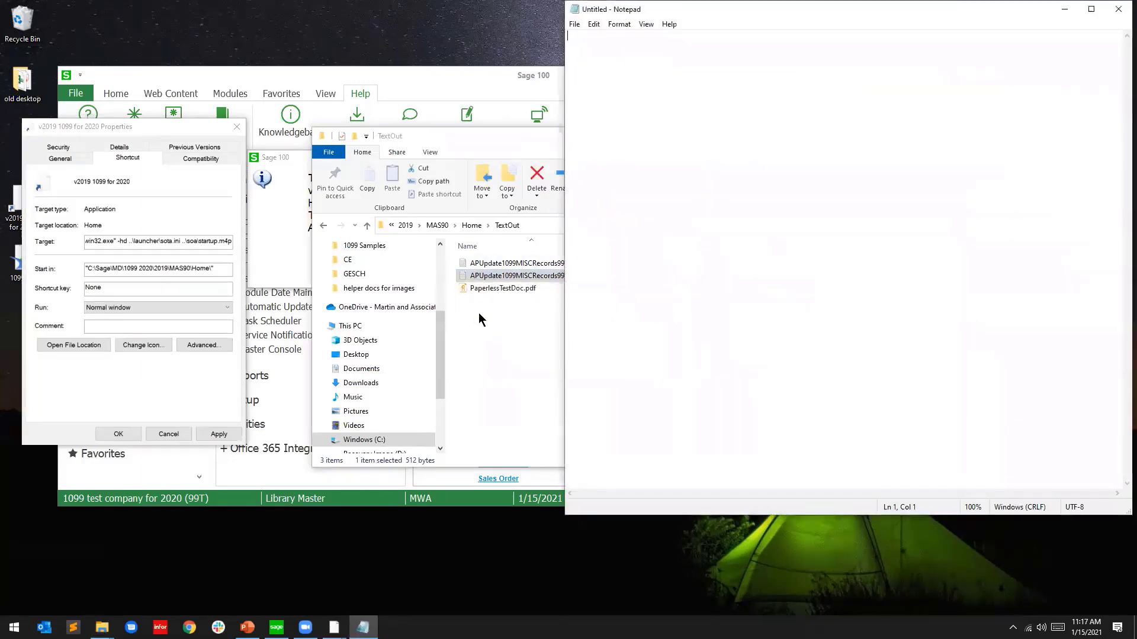
{"action": "left_click", "coordinate": [237, 128]}
{"action": "left_click", "coordinate": [302, 219]}
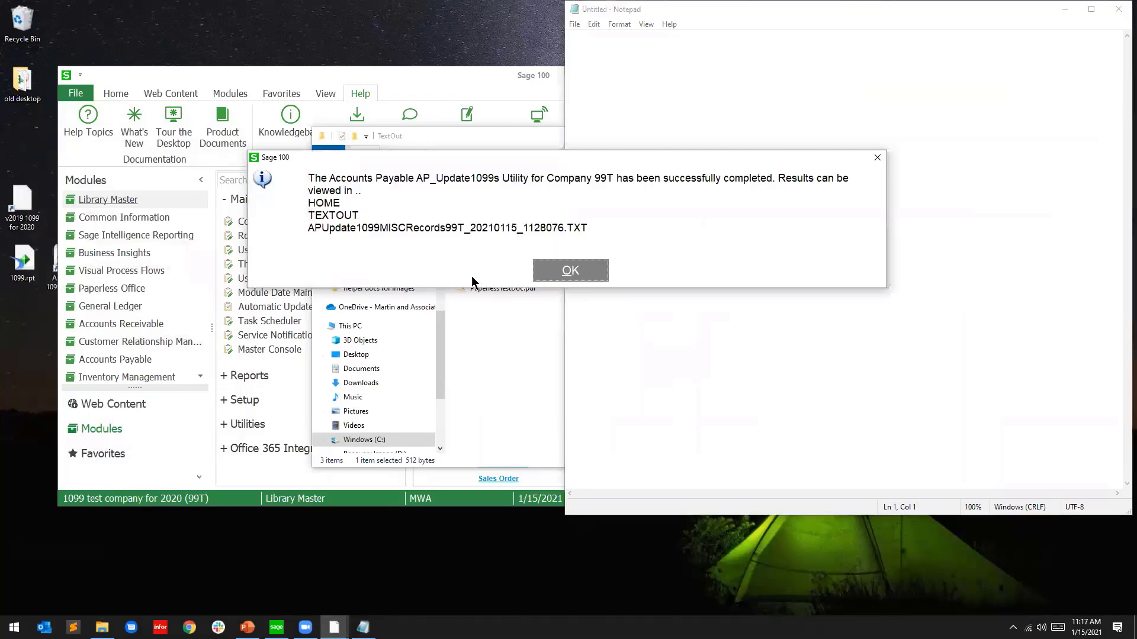
{"action": "left_click", "coordinate": [571, 271]}
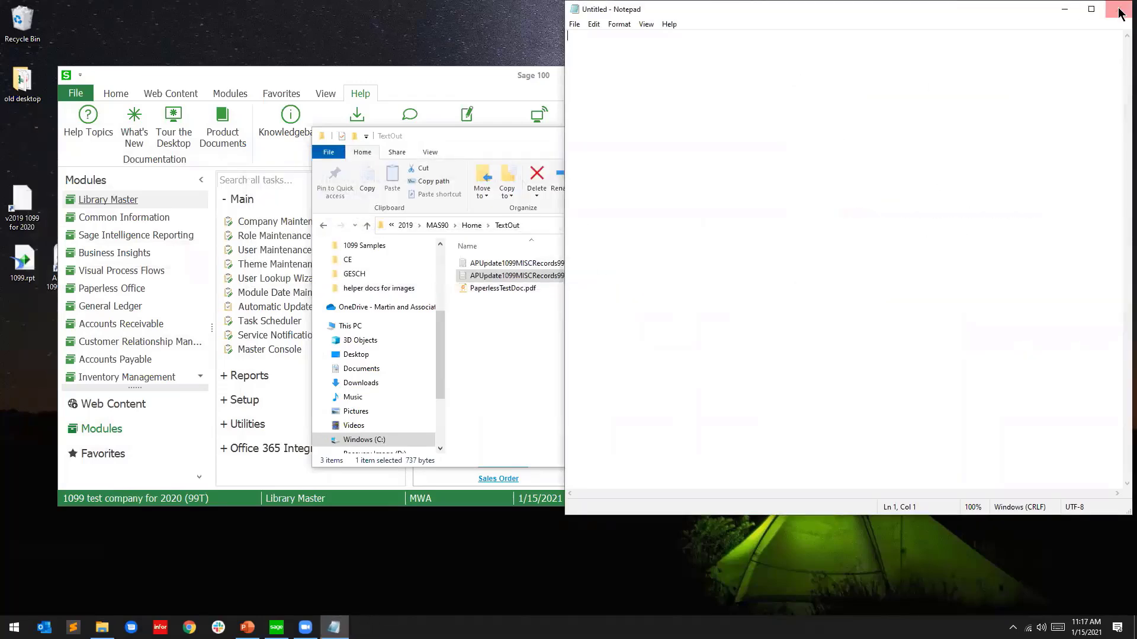
{"action": "left_click", "coordinate": [1117, 9]}
{"action": "double_click", "coordinate": [574, 276]}
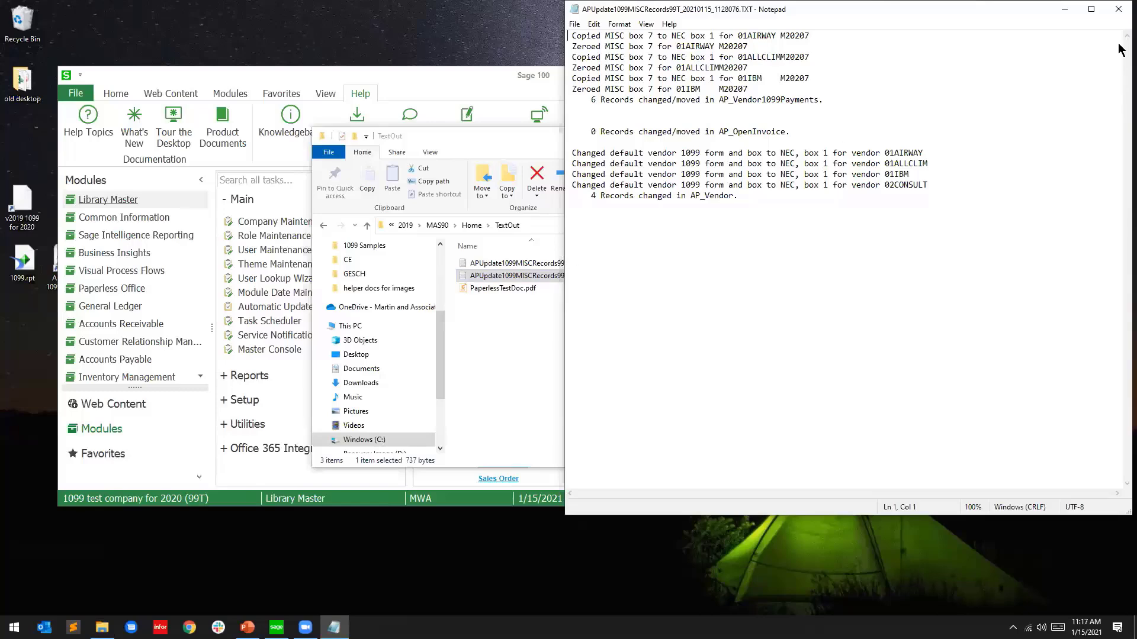
{"action": "left_click", "coordinate": [1119, 9]}
Show 01-AIRWAY's 1099 History: Nonemployee Comp box 1, 5,000.00 for 2020
{"action": "left_click", "coordinate": [879, 136]}
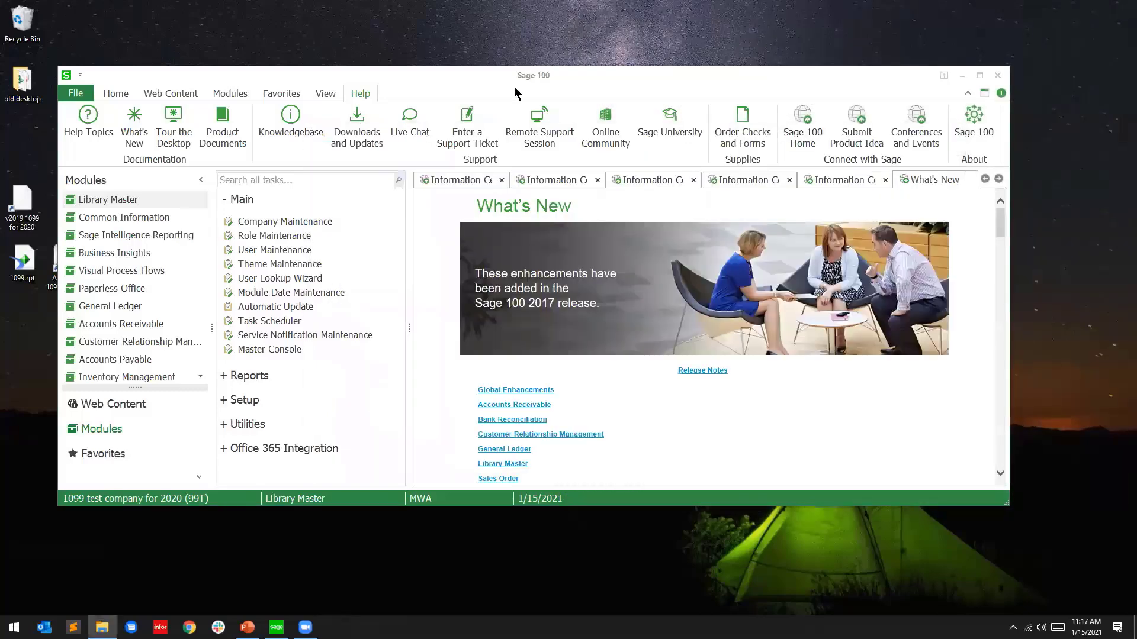
{"action": "left_click", "coordinate": [122, 359]}
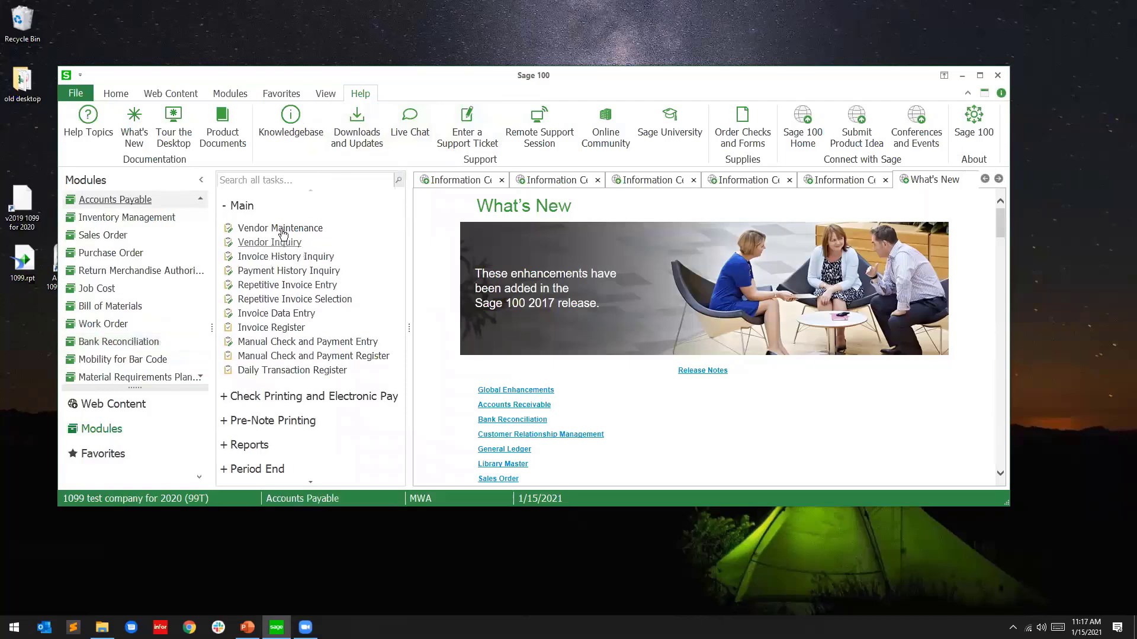
{"action": "left_click", "coordinate": [276, 229]}
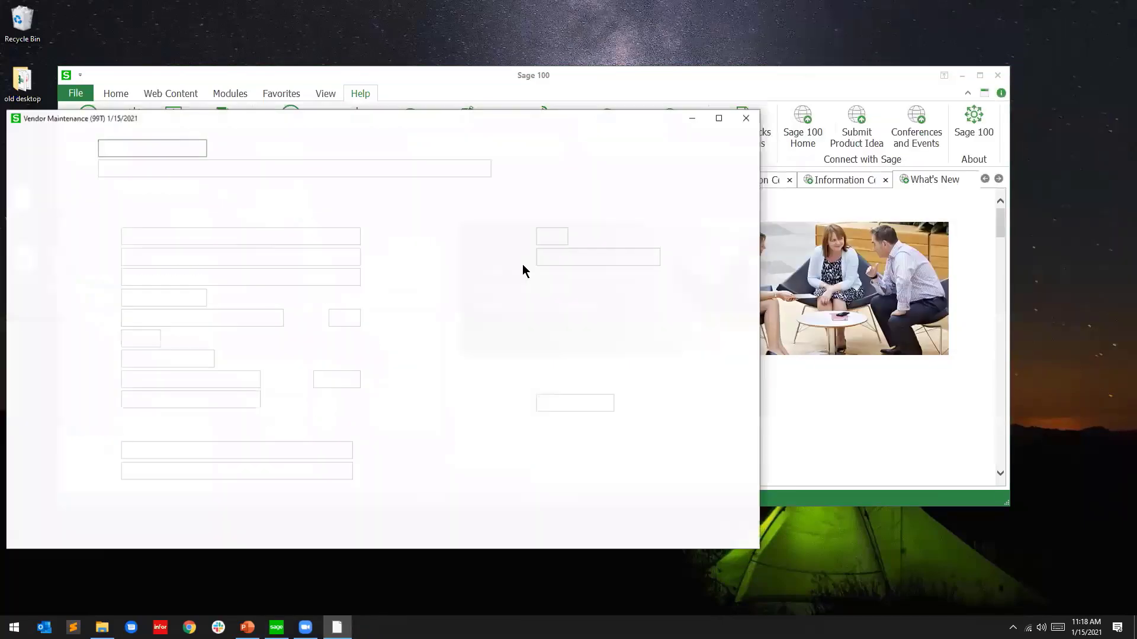
{"action": "left_click", "coordinate": [241, 147]}
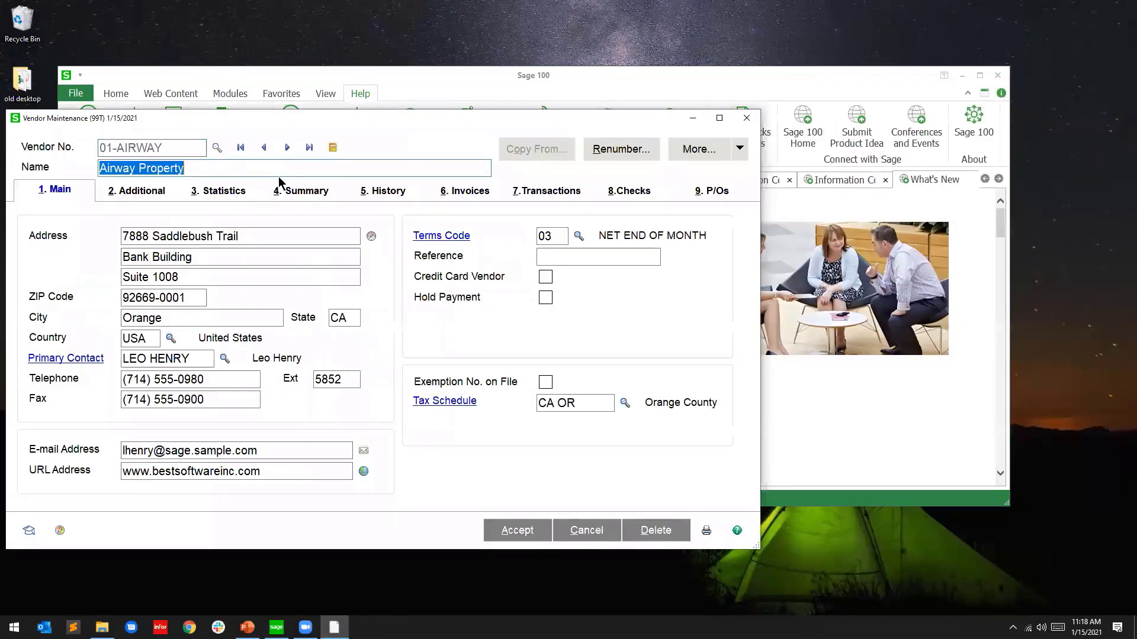
{"action": "left_click", "coordinate": [157, 191]}
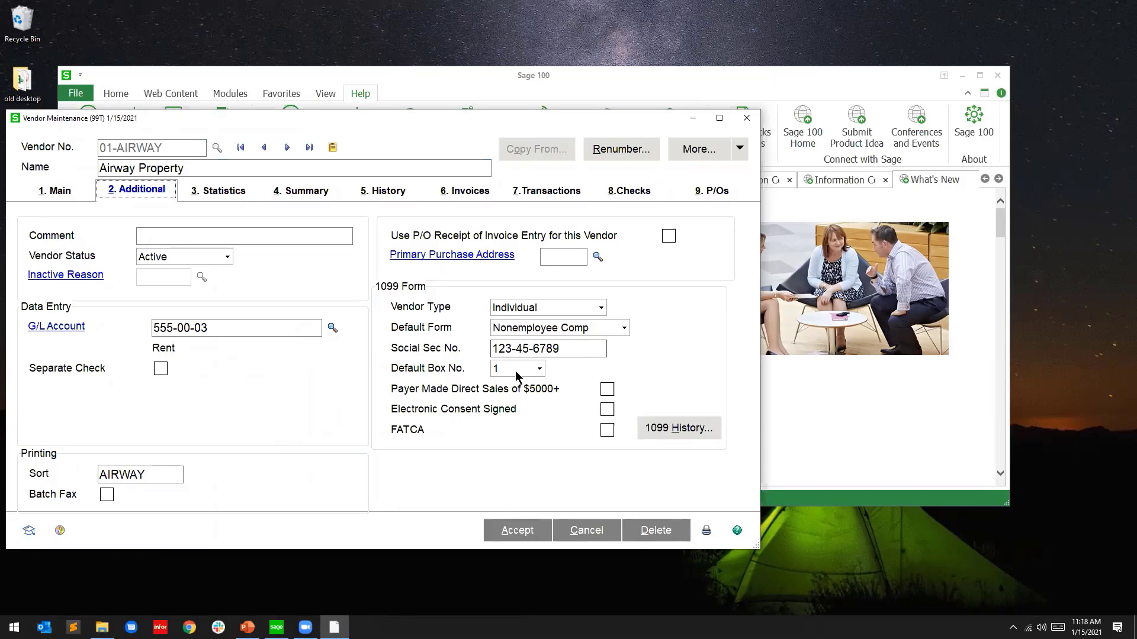
{"action": "left_click", "coordinate": [679, 429]}
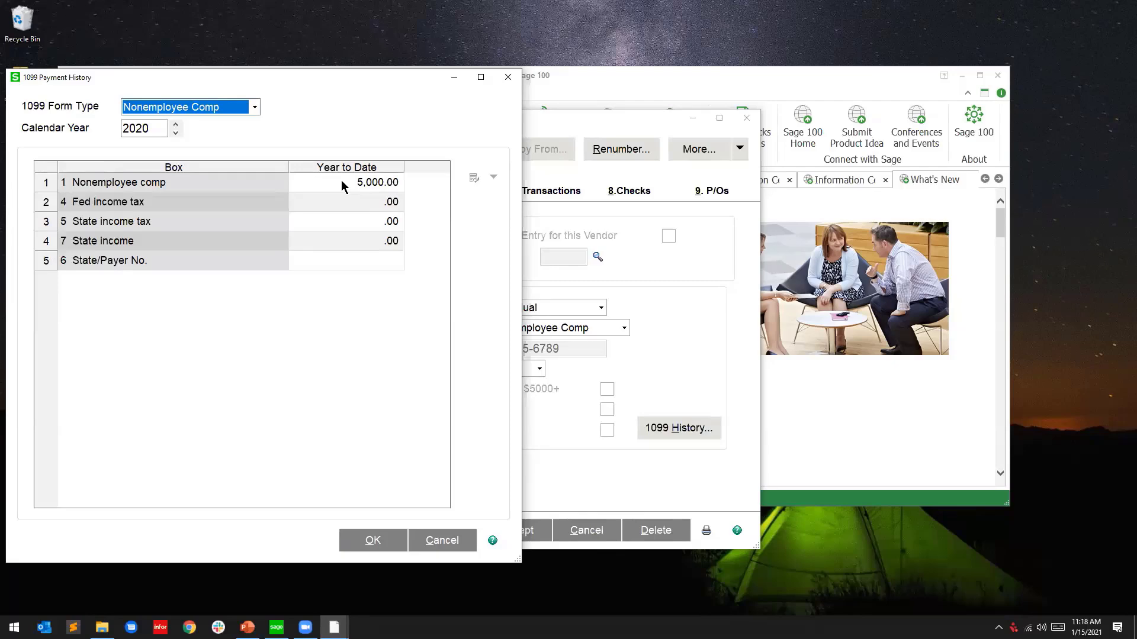
Close the 1099 history and Vendor Maintenance, then bring PowerPoint forward
{"action": "left_click", "coordinate": [509, 78]}
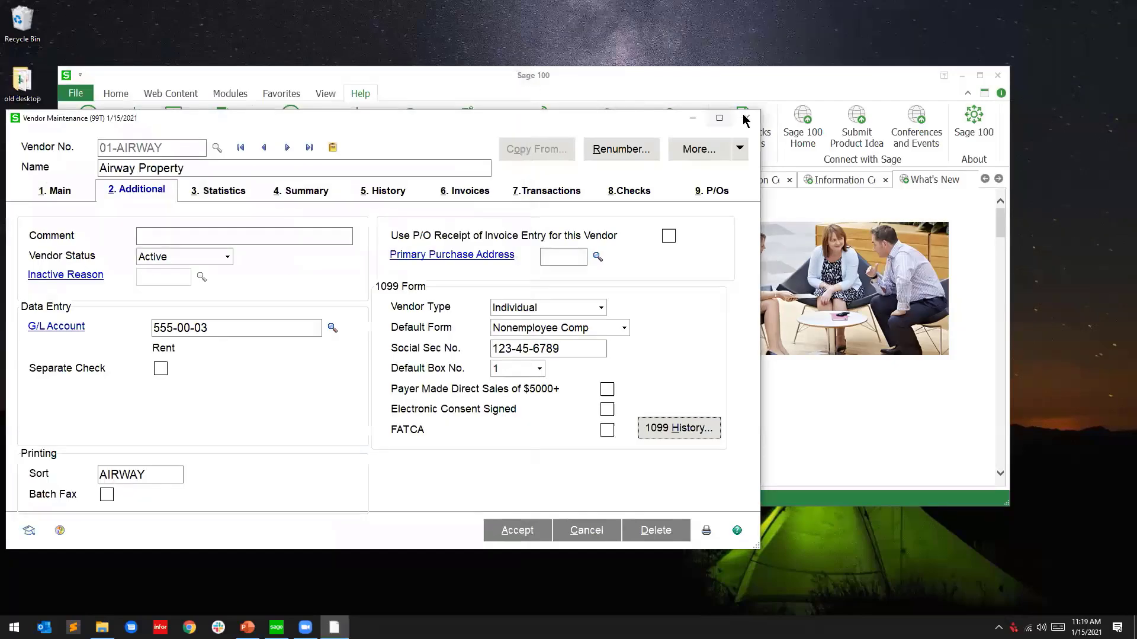
{"action": "left_click", "coordinate": [746, 119]}
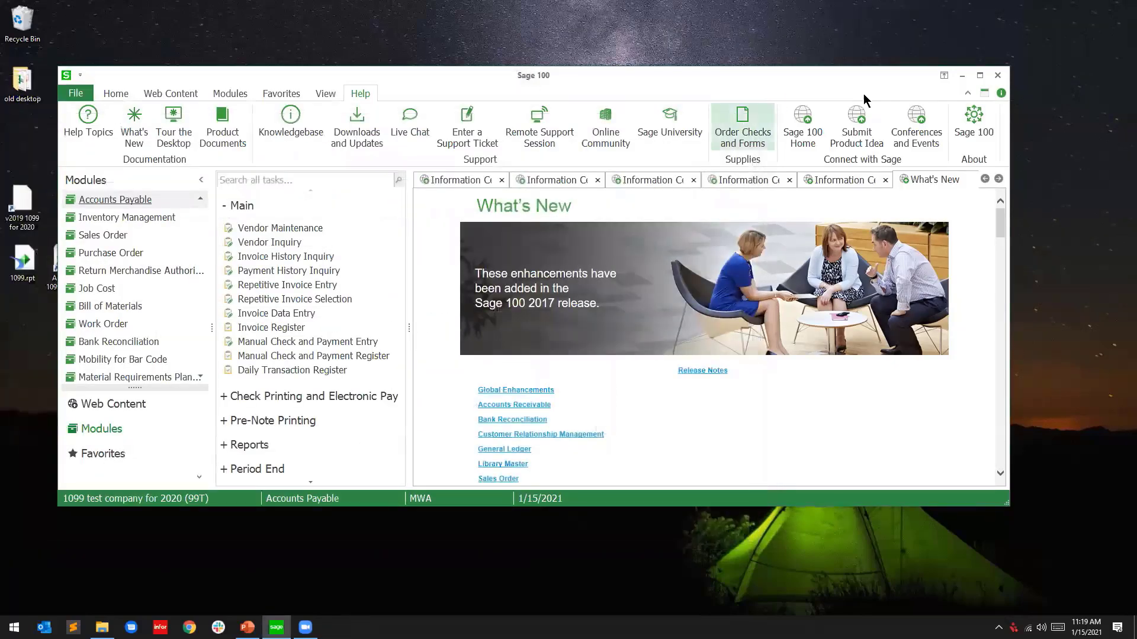
{"action": "mouse_move", "coordinate": [276, 627]}
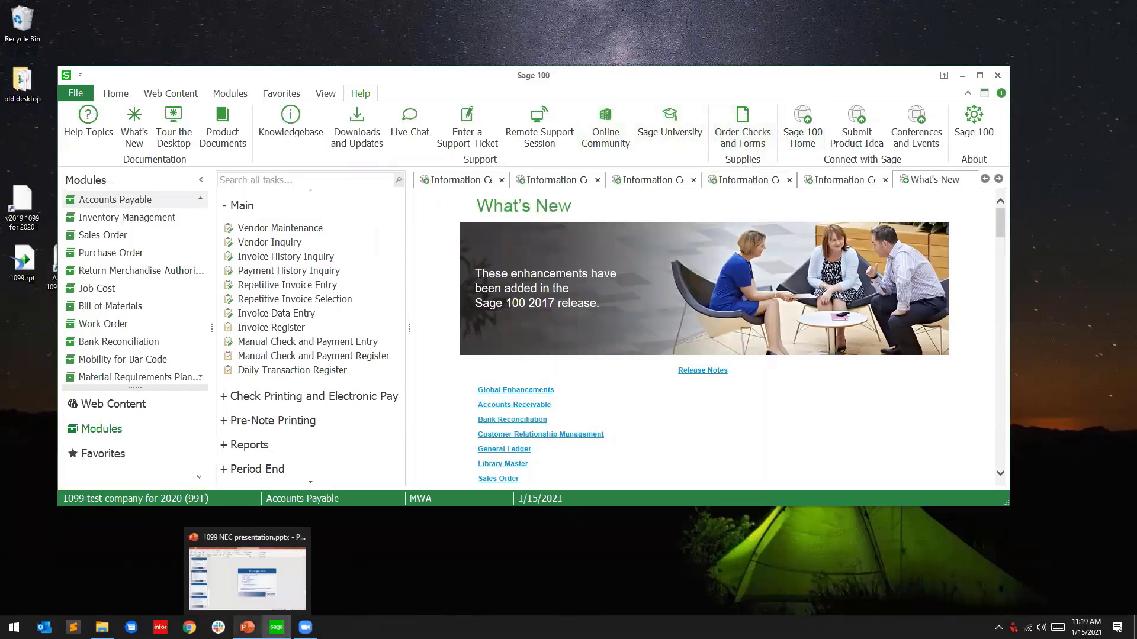
{"action": "left_click", "coordinate": [248, 577]}
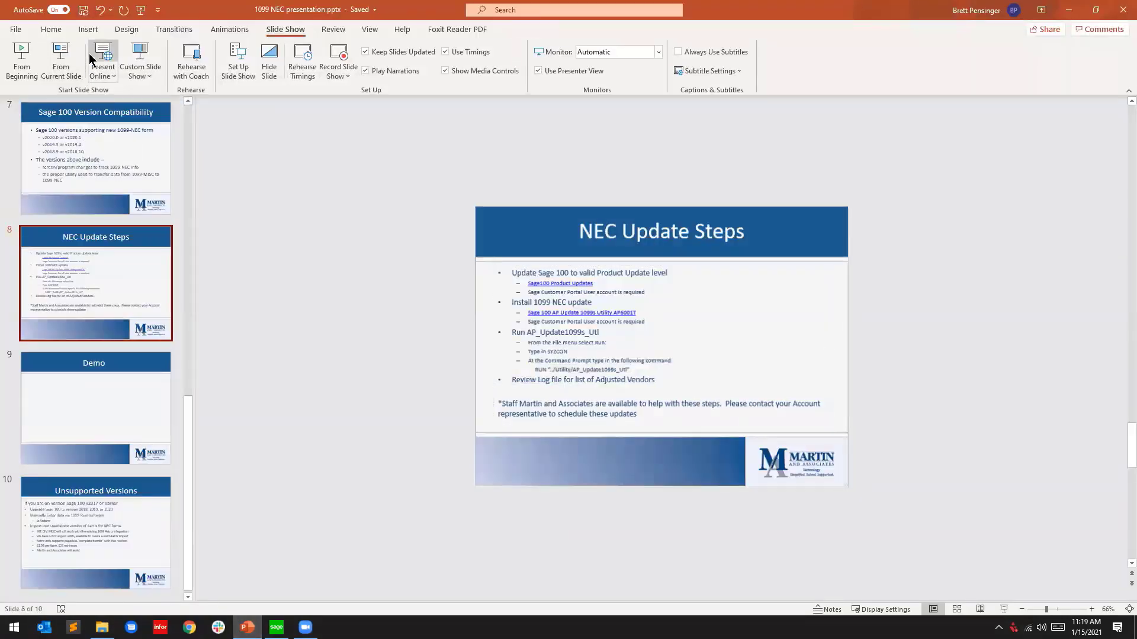
Run the slide show up to the NEC Update Steps slide, then end it
{"action": "key", "text": "F5"}
{"action": "key", "text": "Right"}
{"action": "key", "text": "Right"}
{"action": "key", "text": "Right"}
{"action": "key", "text": "Right"}
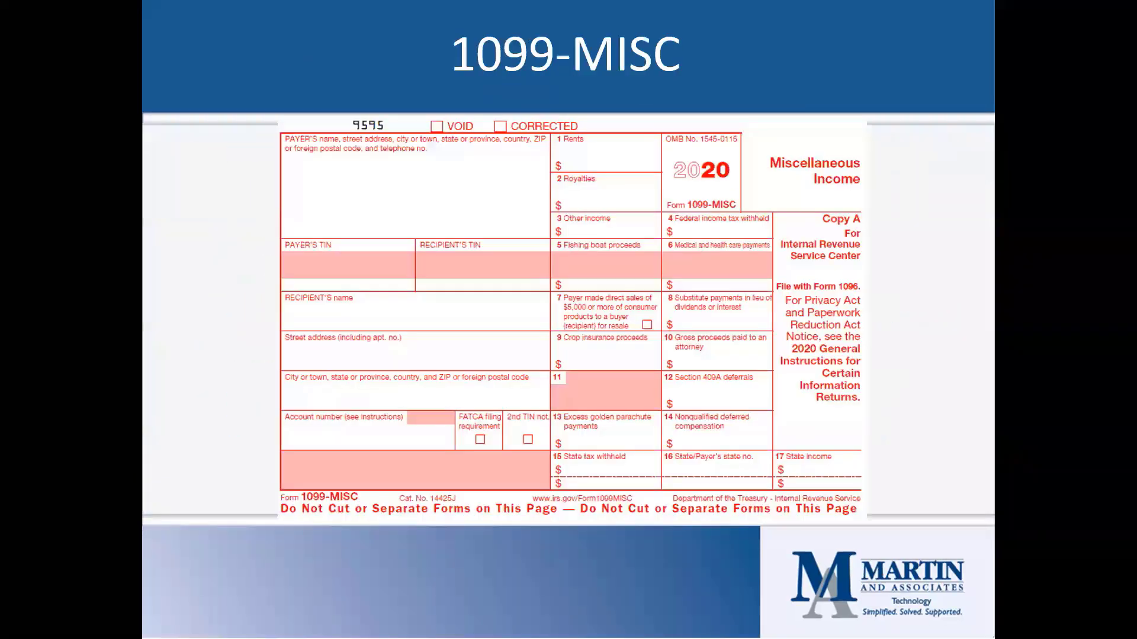
{"action": "key", "text": "Right"}
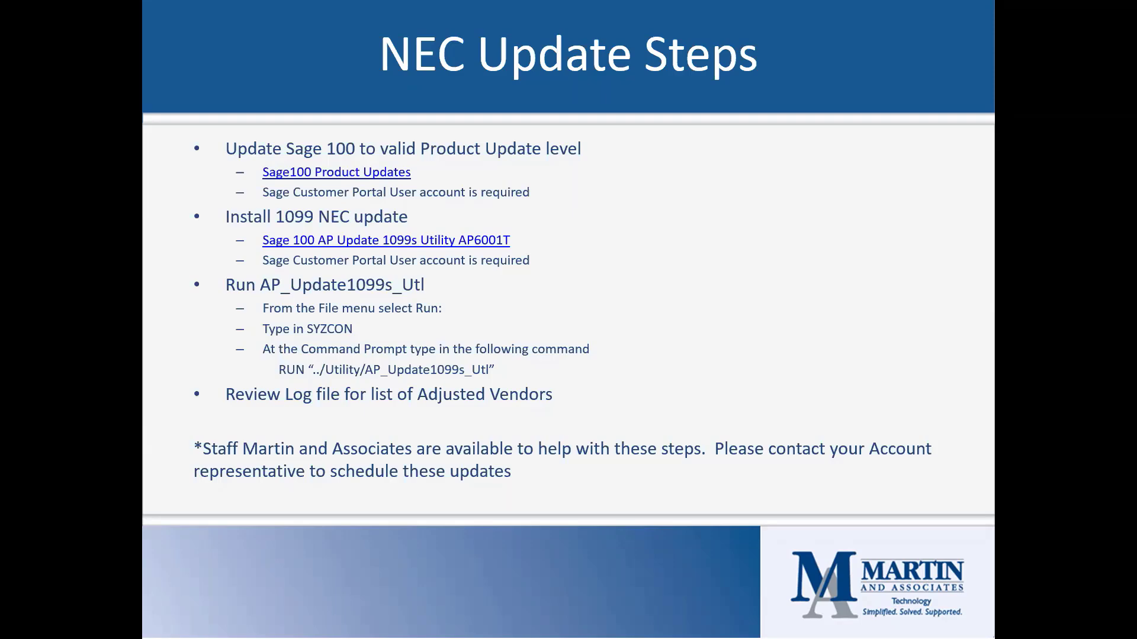
{"action": "key", "text": "Escape"}
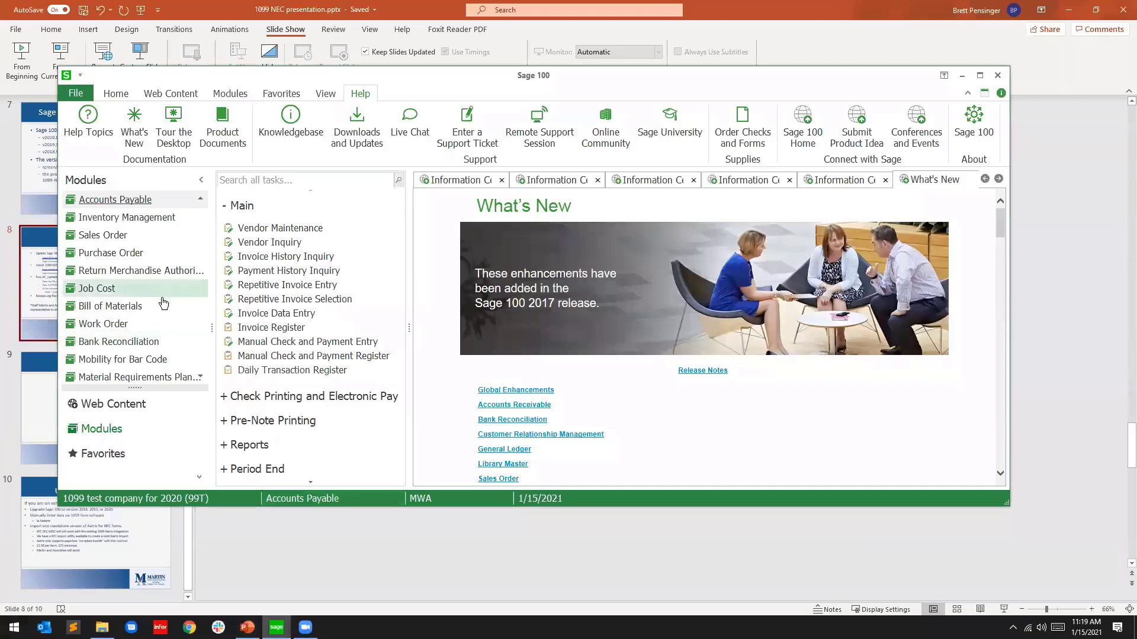
Open Form 1099 Tax Reporting from the Reports tasks and confirm the account verification
{"action": "scroll", "coordinate": [136, 332], "scroll_direction": "down", "scroll_amount": 2}
{"action": "scroll", "coordinate": [134, 280], "scroll_direction": "up", "scroll_amount": 1}
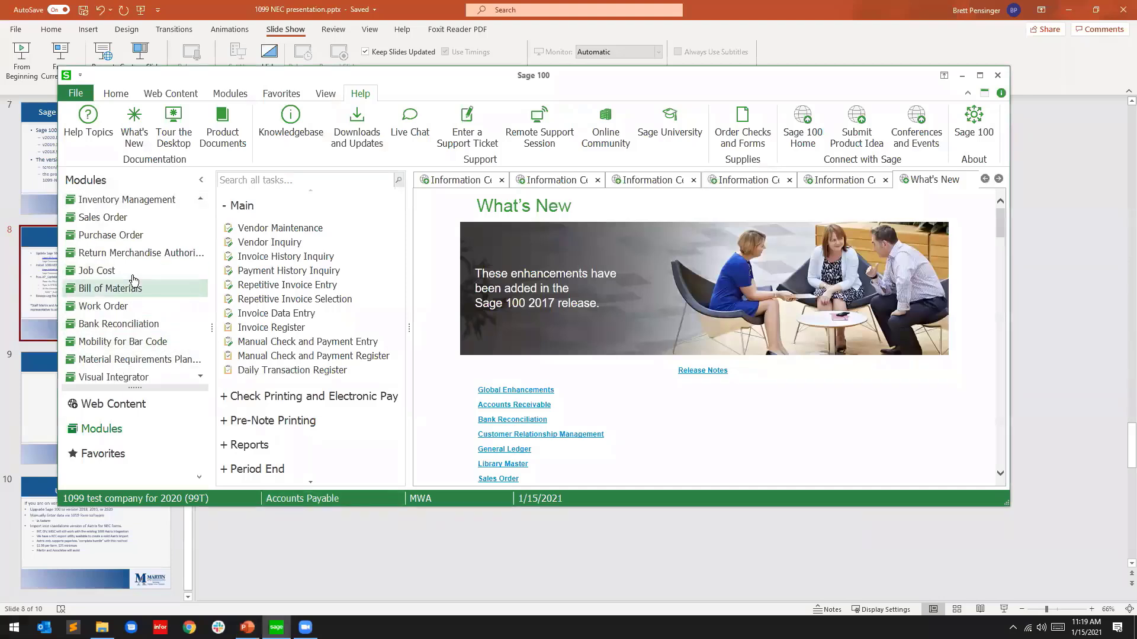
{"action": "scroll", "coordinate": [134, 280], "scroll_direction": "up", "scroll_amount": 1}
{"action": "scroll", "coordinate": [273, 349], "scroll_direction": "down", "scroll_amount": 2}
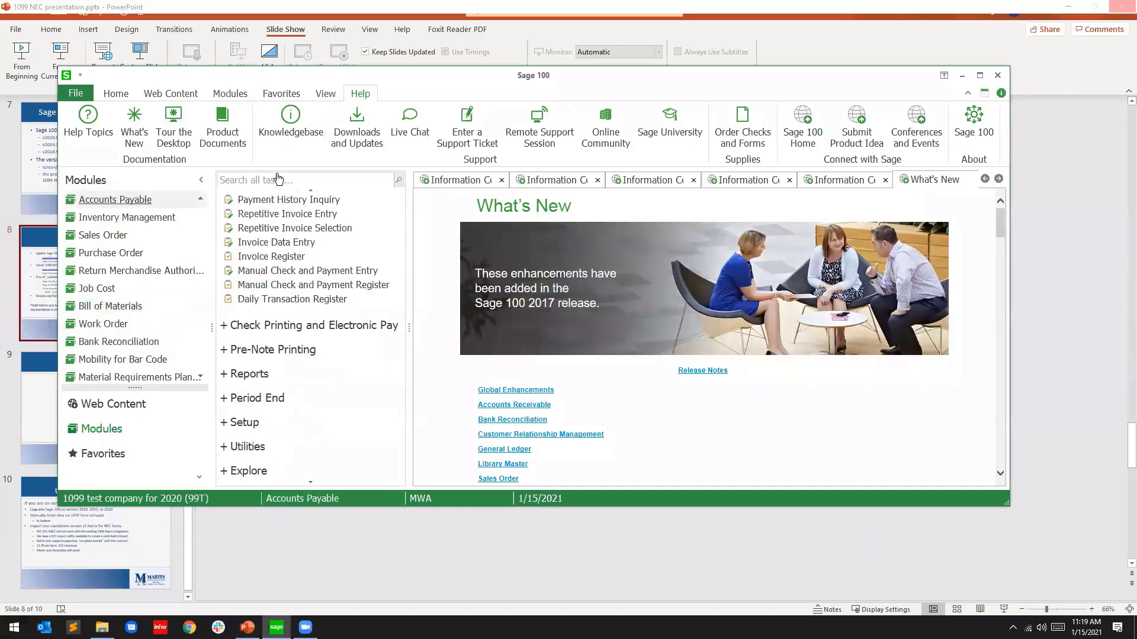
{"action": "left_click", "coordinate": [274, 398]}
{"action": "scroll", "coordinate": [306, 373], "scroll_direction": "up", "scroll_amount": 2}
{"action": "scroll", "coordinate": [273, 399], "scroll_direction": "down", "scroll_amount": 2}
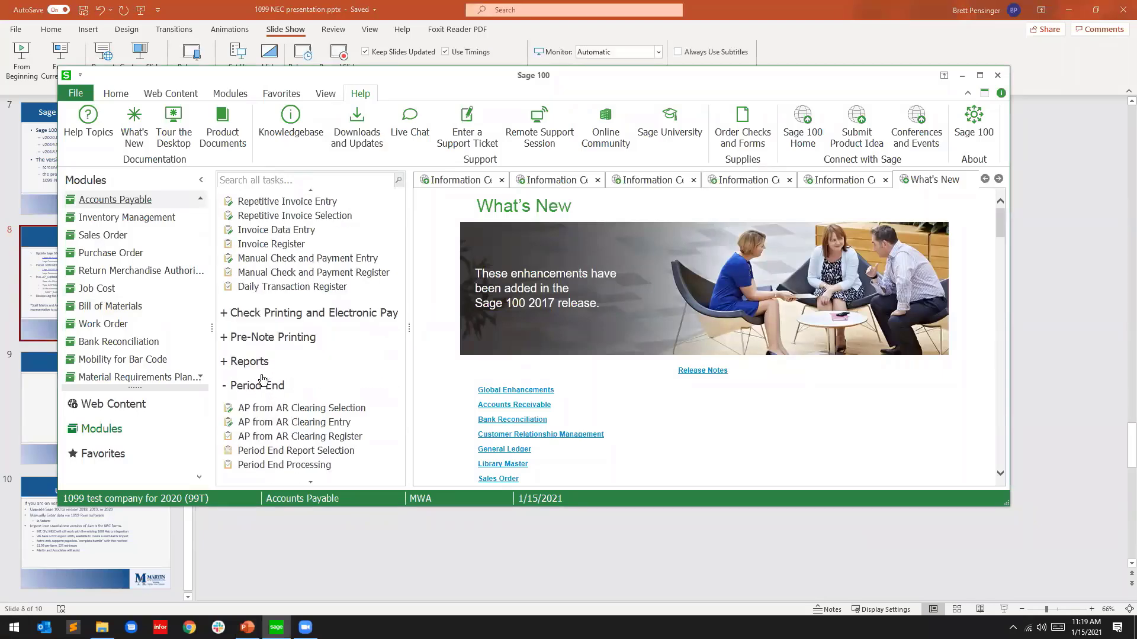
{"action": "left_click", "coordinate": [275, 361]}
{"action": "scroll", "coordinate": [384, 361], "scroll_direction": "down", "scroll_amount": 5}
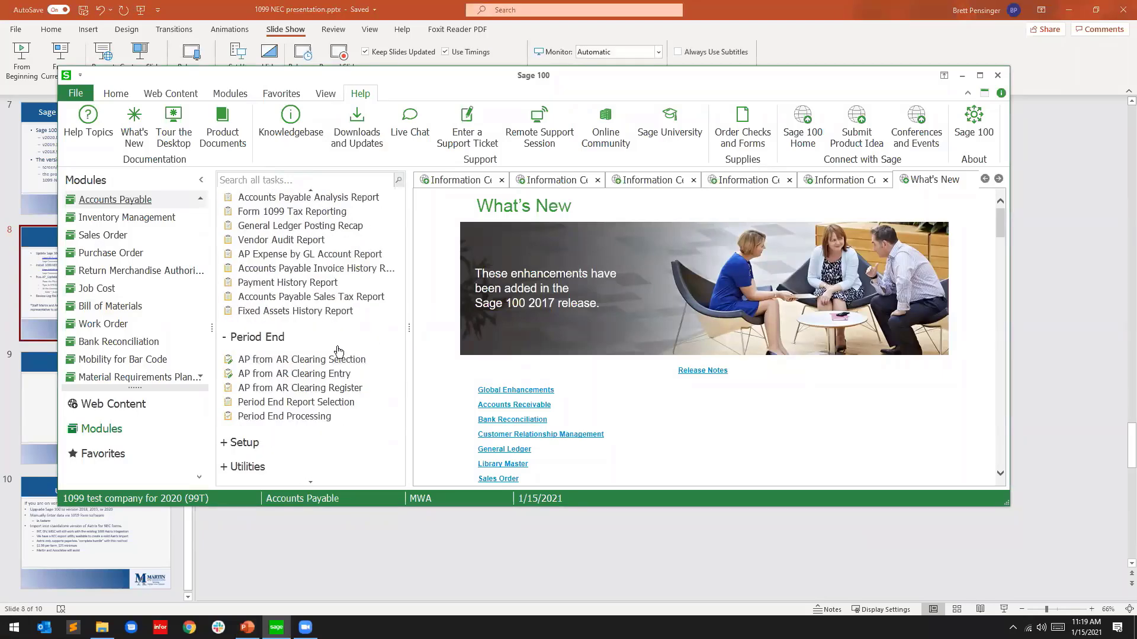
{"action": "left_click", "coordinate": [302, 211]}
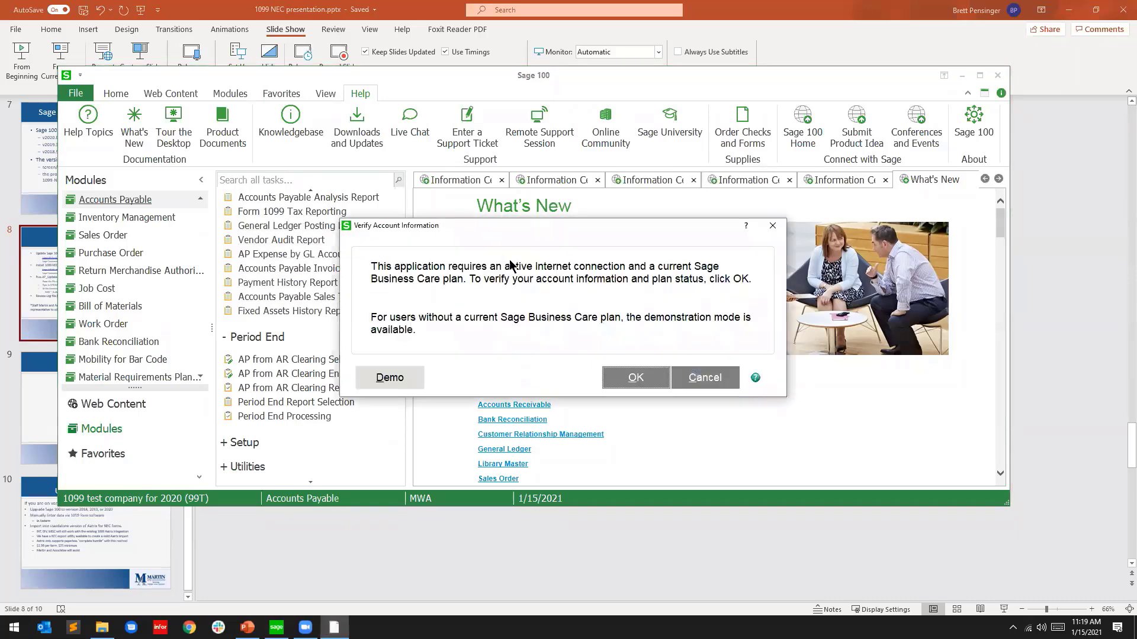
{"action": "left_click", "coordinate": [618, 378]}
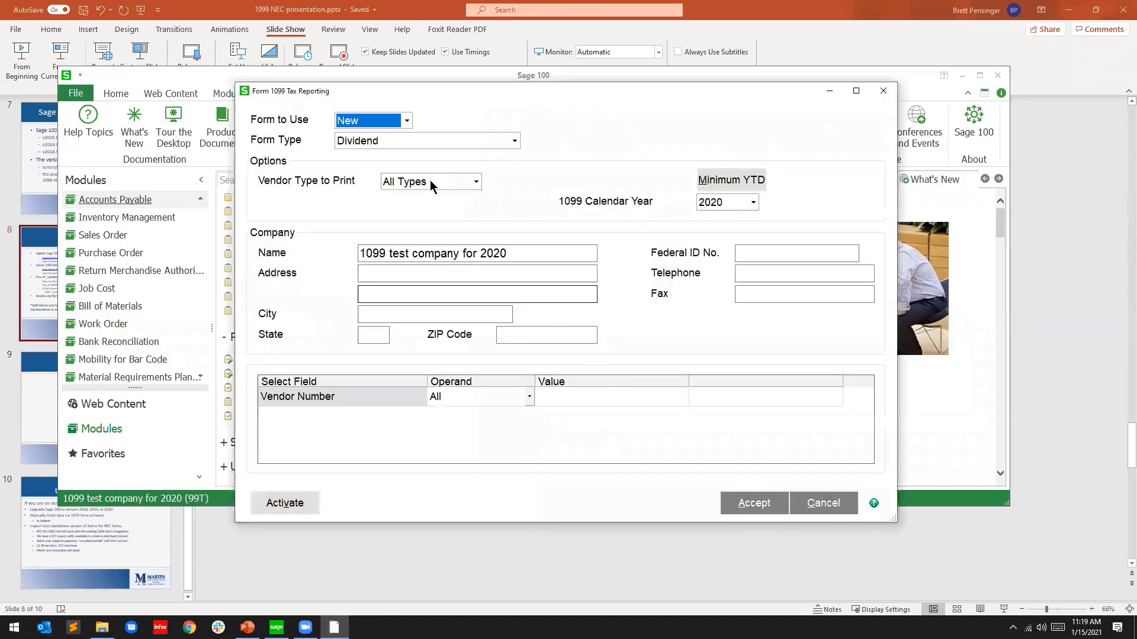
Select Nonemployee Compensation as the form type, then cancel and minimize Sage
{"action": "left_click", "coordinate": [406, 143]}
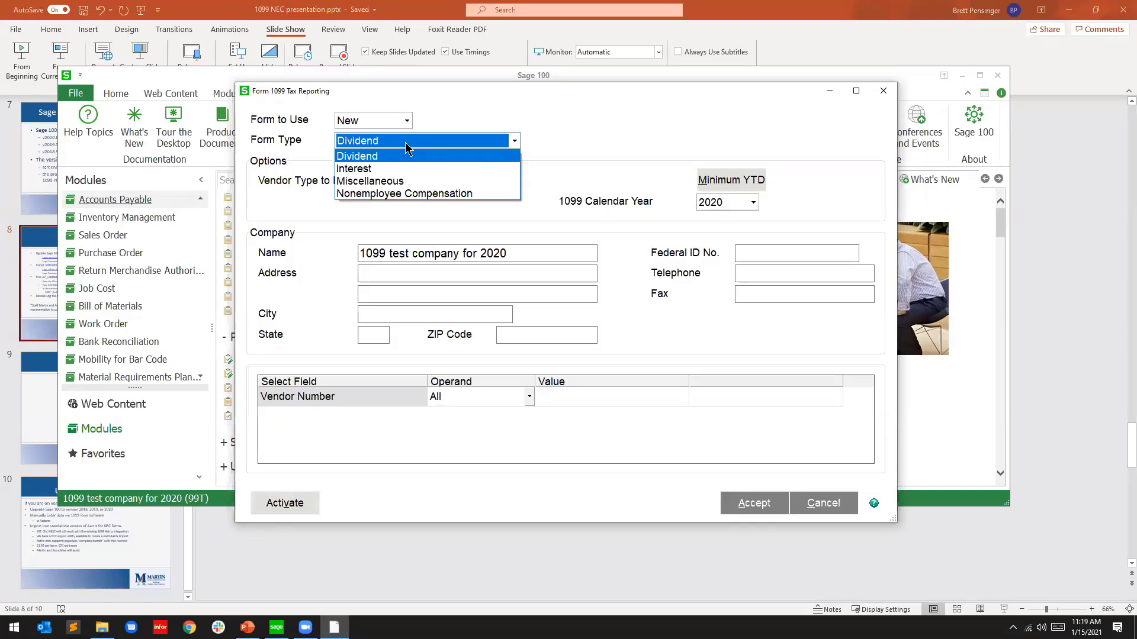
{"action": "left_click", "coordinate": [460, 193]}
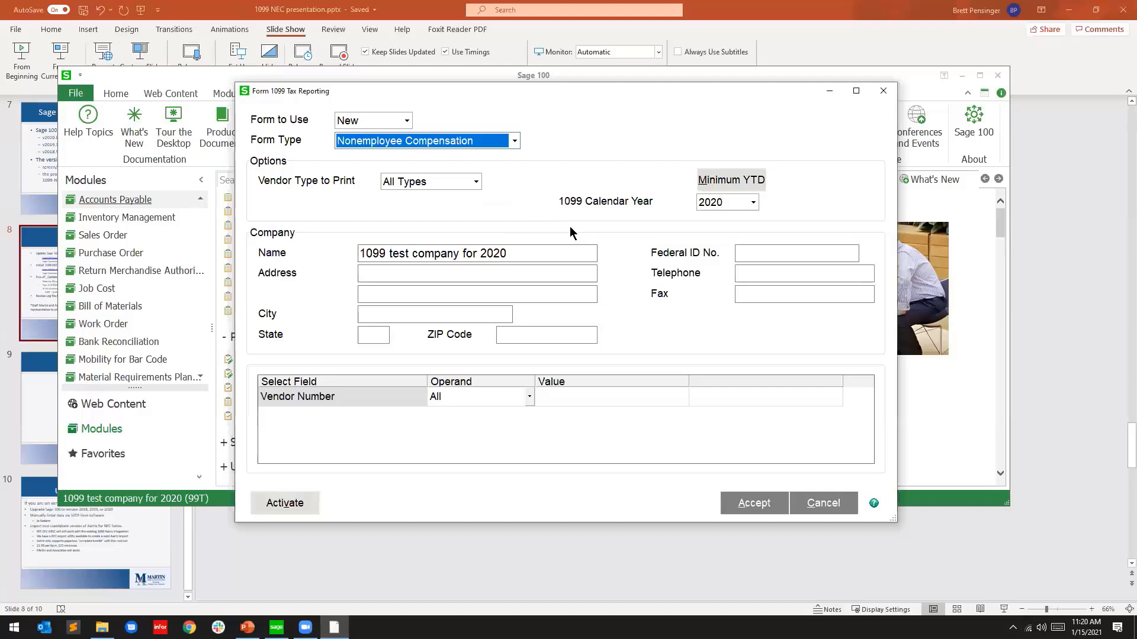
{"action": "left_click", "coordinate": [512, 141]}
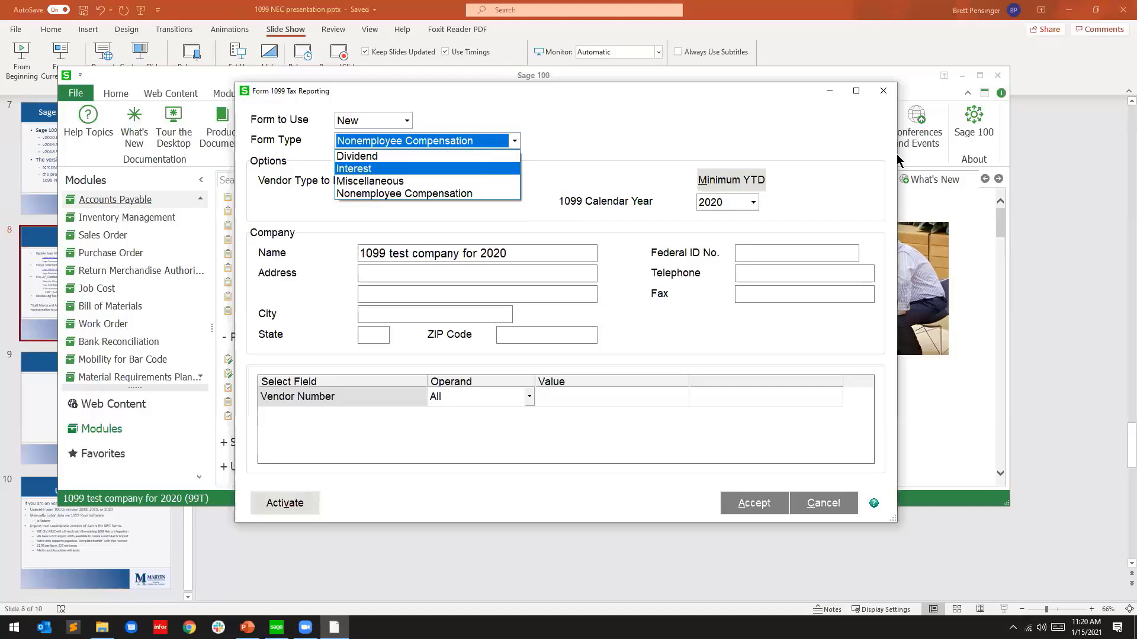
{"action": "left_click", "coordinate": [891, 91]}
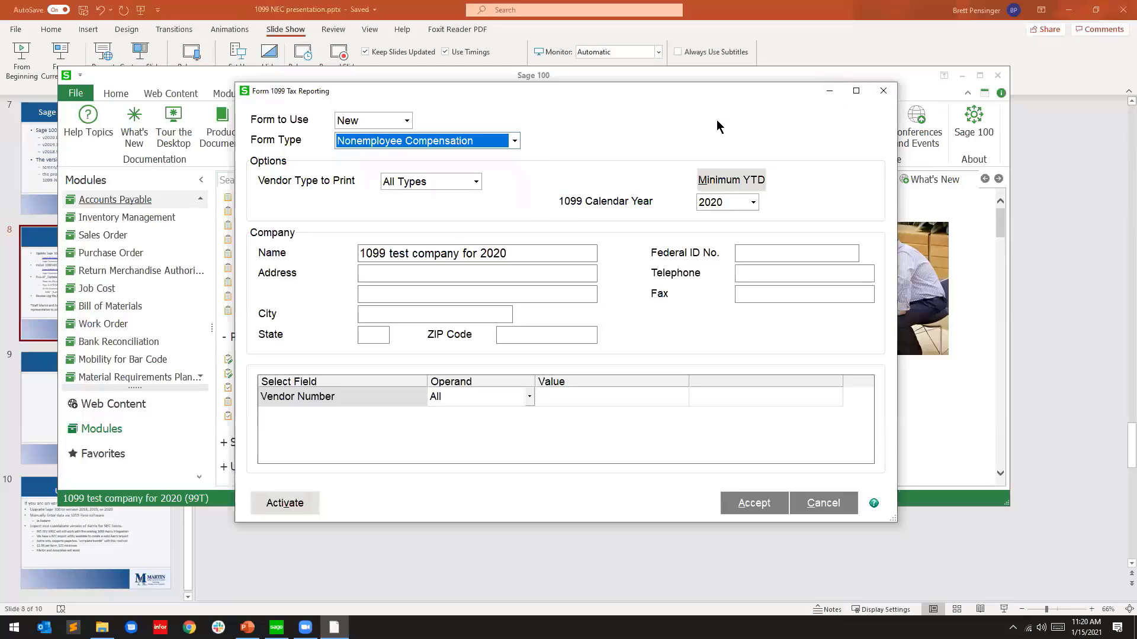
{"action": "left_click", "coordinate": [829, 503]}
{"action": "left_click", "coordinate": [276, 627]}
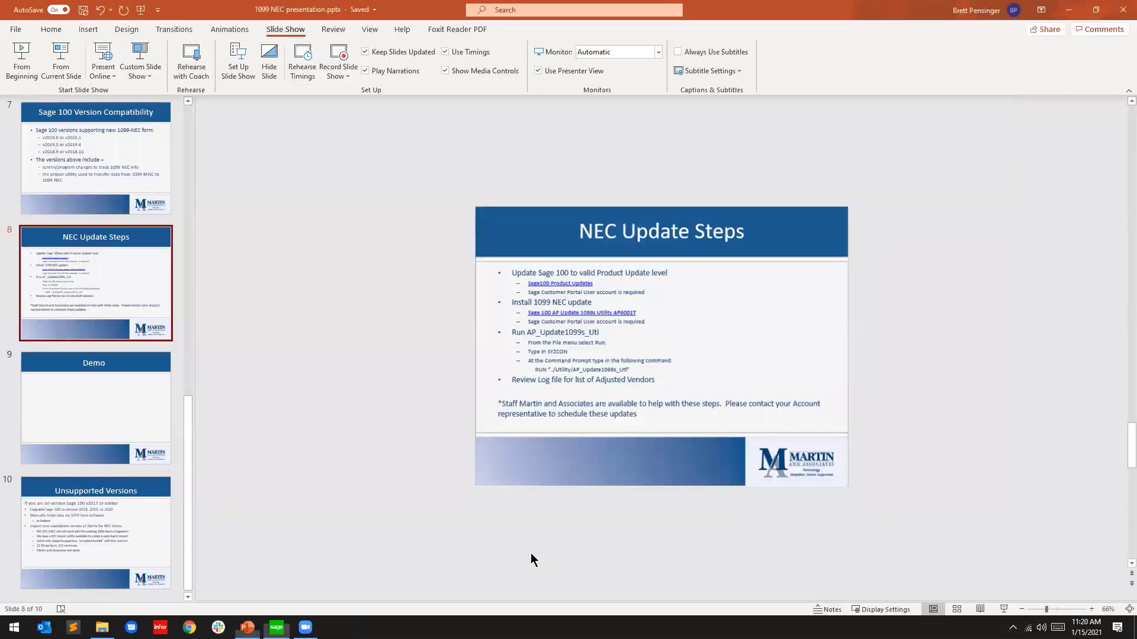